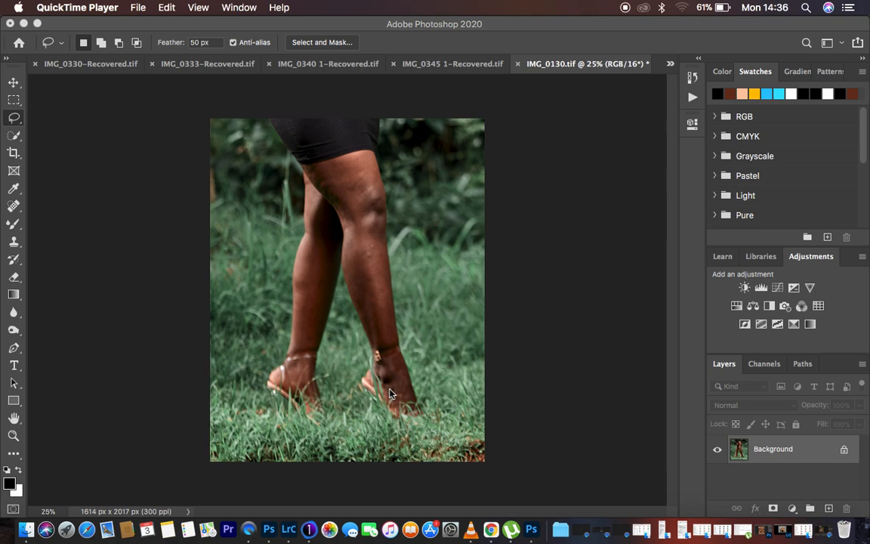
Select the skin of both legs, from the shorts' hem down to the feet, with the Quick Selection tool.
left_click(16, 140)
left_click(15, 139)
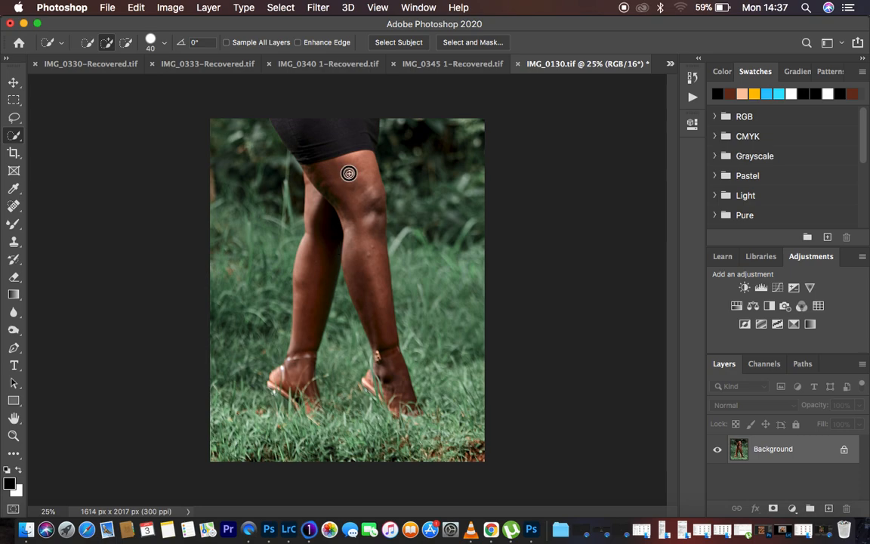
left_click_drag(350, 188, 355, 198)
left_click_drag(361, 230, 368, 299)
left_click_drag(387, 350, 388, 380)
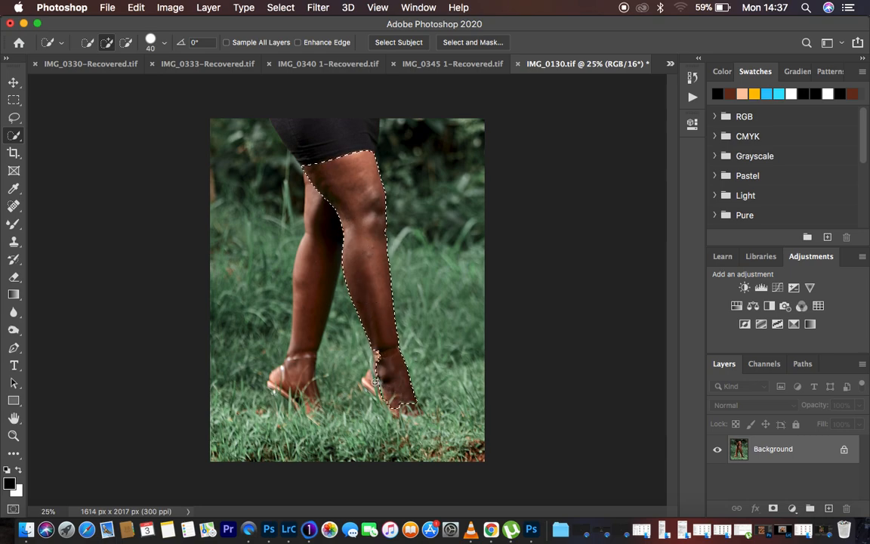
left_click_drag(372, 380, 378, 367)
mouse_move(320, 262)
left_mouse_down()
mouse_move(321, 228)
mouse_move(291, 279)
mouse_move(304, 346)
mouse_move(296, 393)
mouse_move(311, 406)
left_mouse_up()
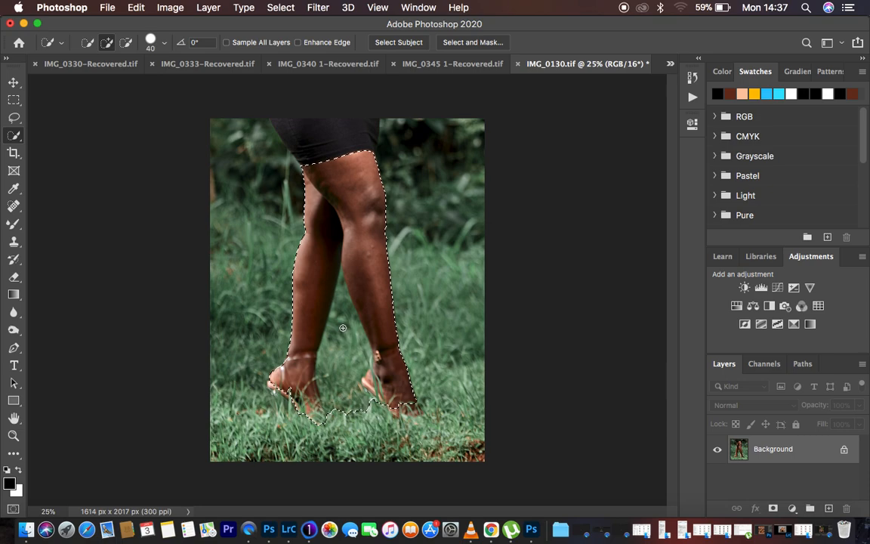
Subtract the grass between the legs and around the feet from the selection.
key("alt")
key("alt")
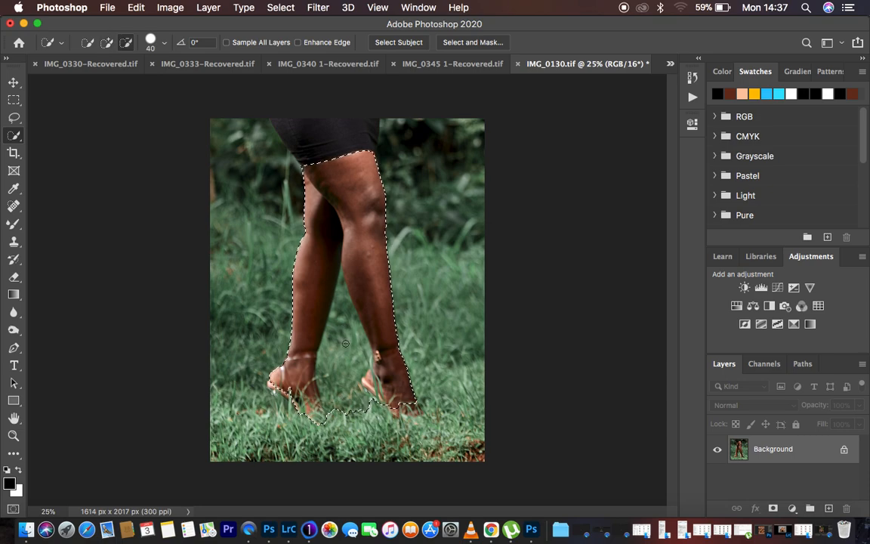
left_click(127, 47)
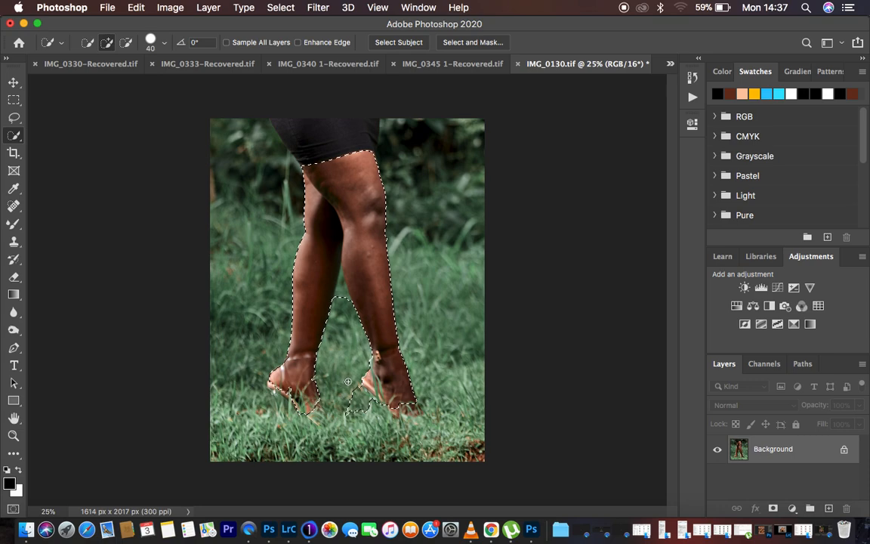
left_click_drag(350, 391, 363, 402)
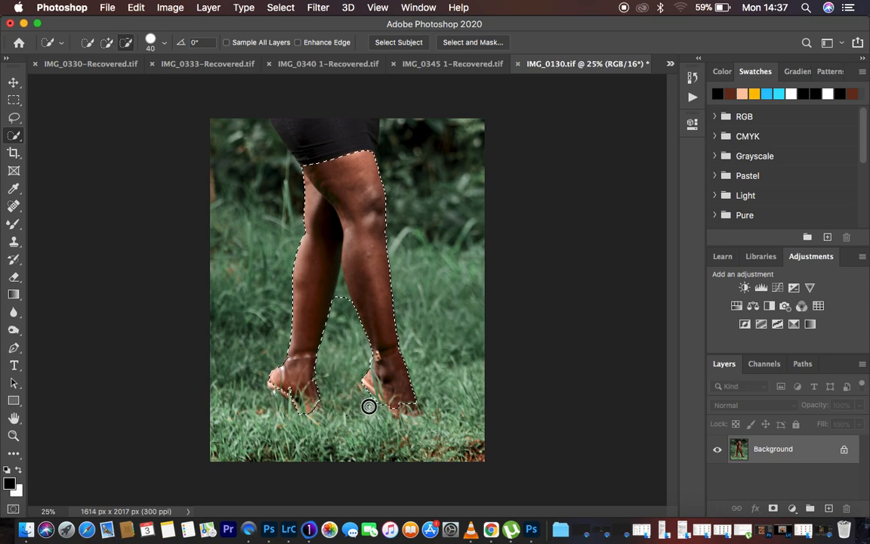
left_click(341, 297, "alt")
left_click(340, 266, "alt")
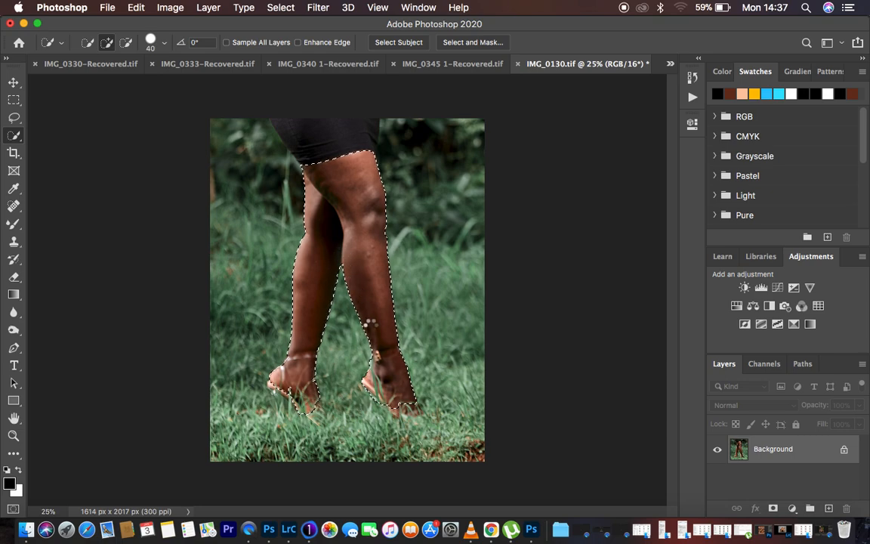
key("alt")
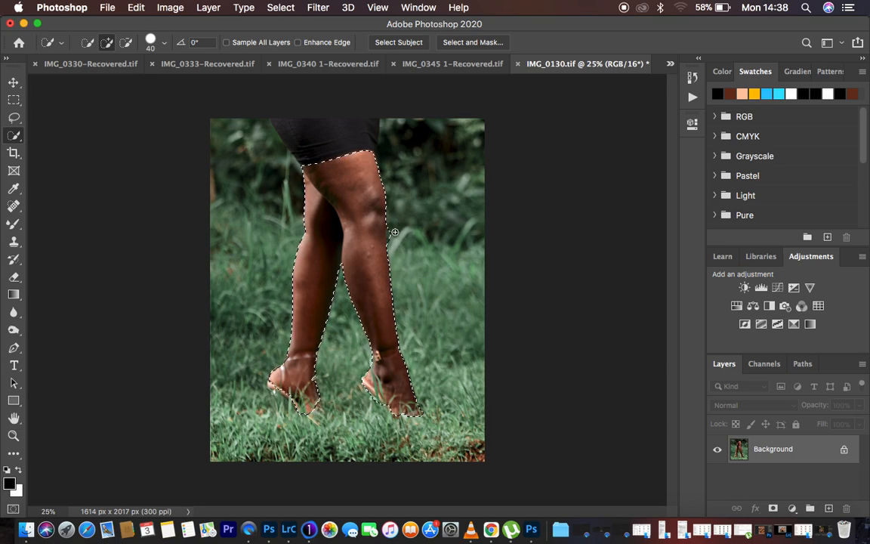
key("alt")
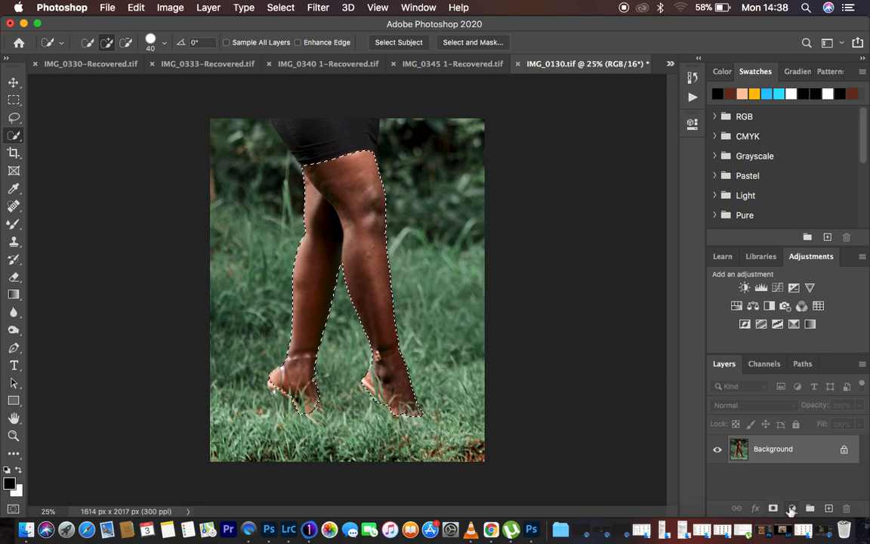
Add a Brightness/Contrast adjustment masked to the selected legs, raise its brightness slightly, and compare before and after.
left_click(791, 508)
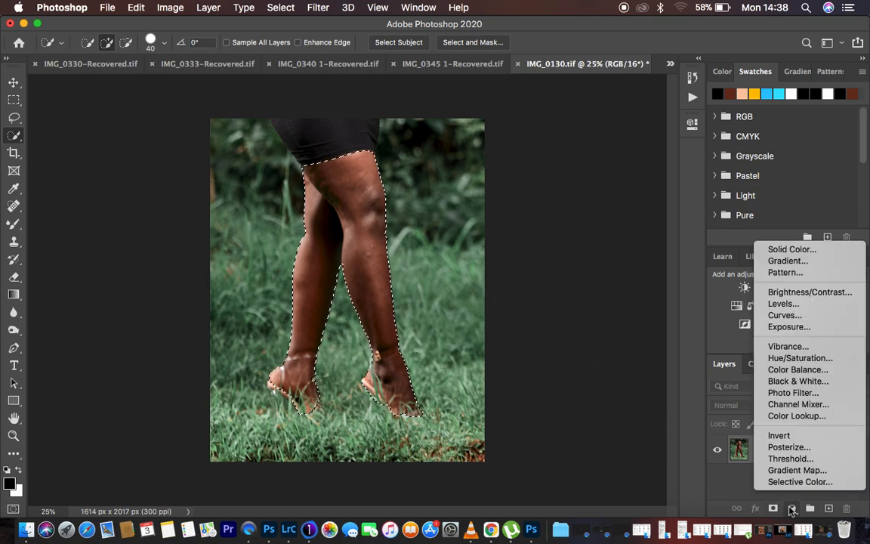
left_click(788, 295)
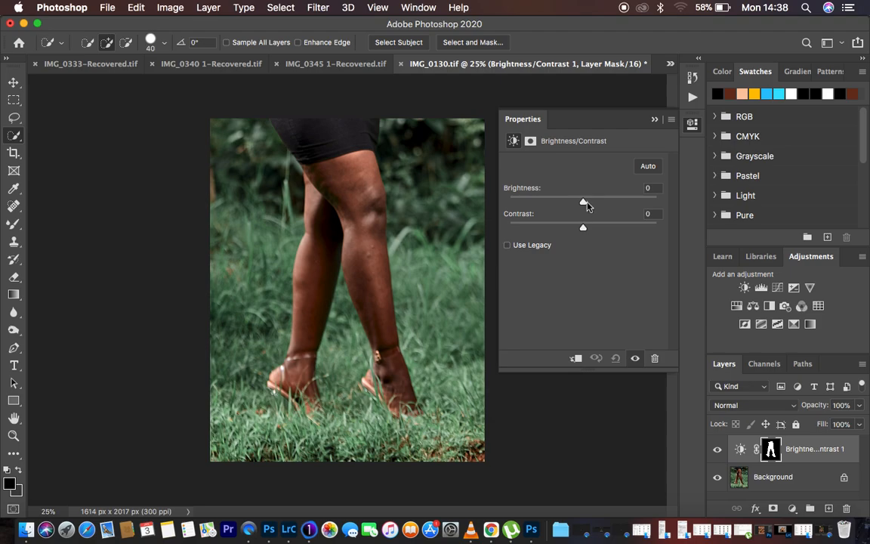
mouse_move(587, 204)
left_mouse_down()
mouse_move(596, 204)
mouse_move(572, 230)
mouse_move(596, 205)
left_mouse_up()
left_click(654, 120)
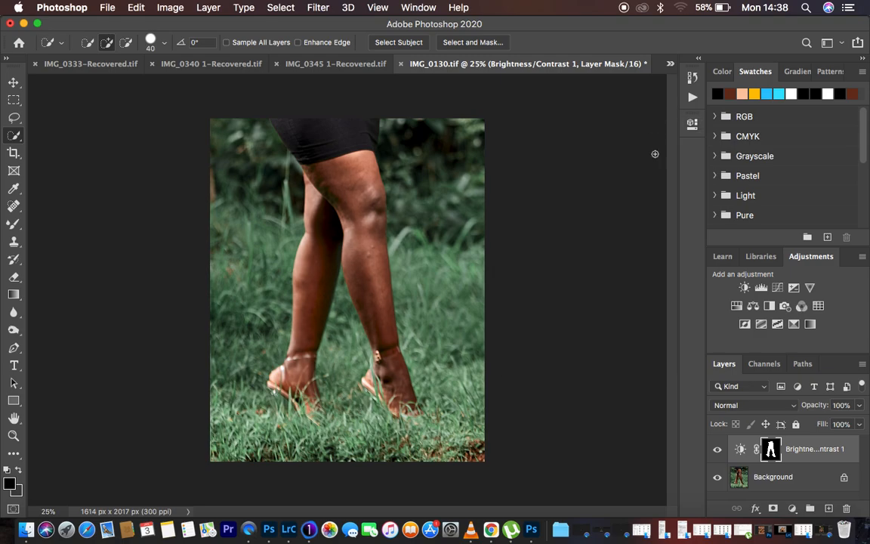
left_click(718, 450)
left_click(718, 450)
left_click(717, 451)
left_click(717, 450)
Duplicate the Background layer and merge all visible layers, including the Brightness/Contrast adjustment, into one.
left_click(780, 481)
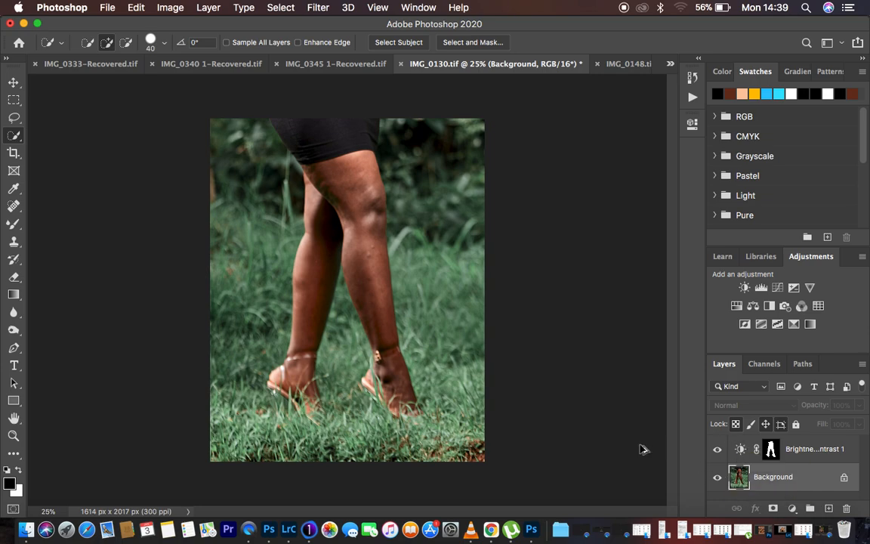
key("super+j")
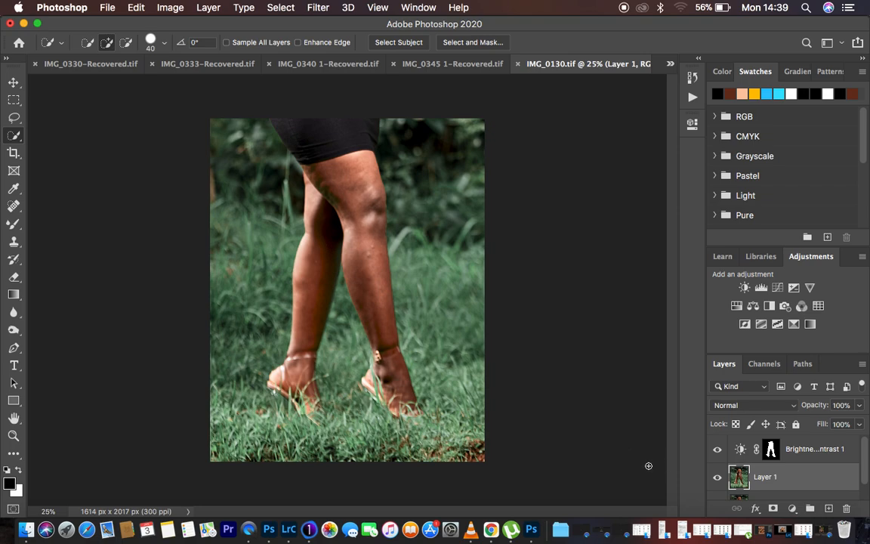
left_click(814, 450)
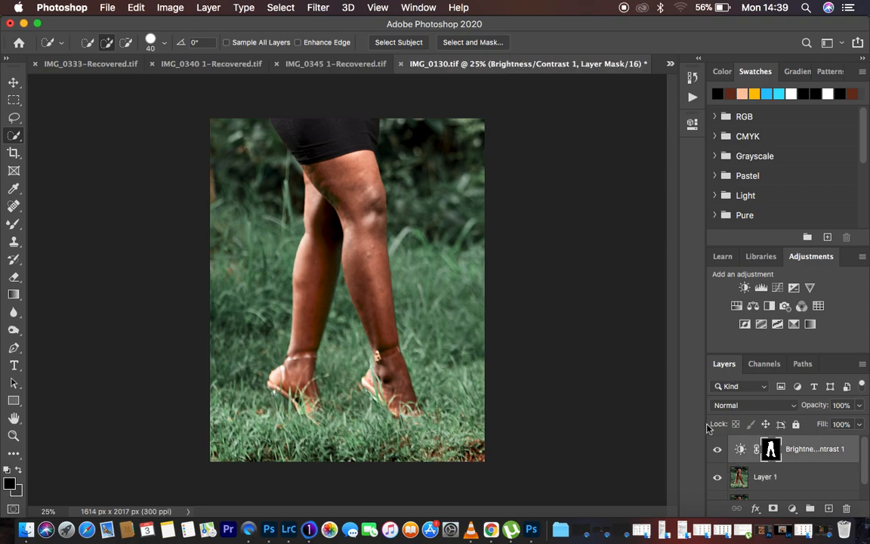
key("super+shift+e")
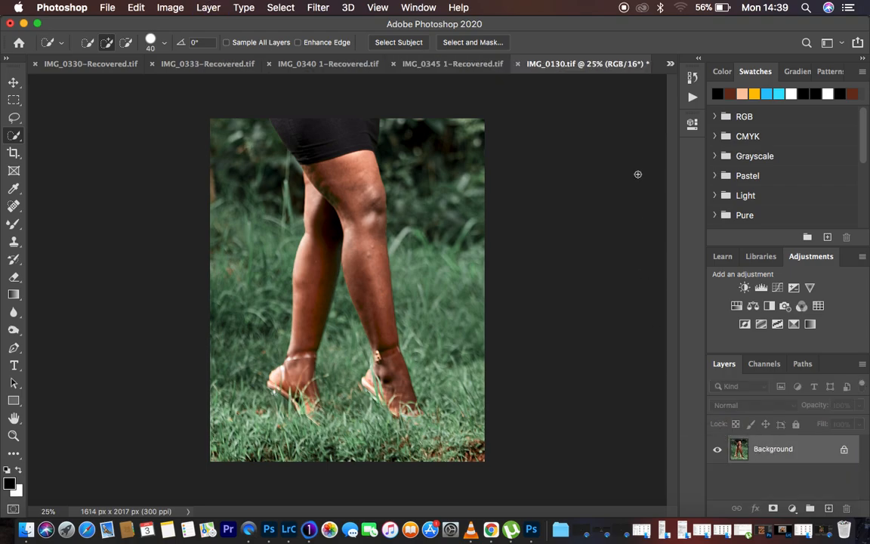
Run the FS 16 BIT frequency separation action on the merged Background layer.
left_click(693, 97)
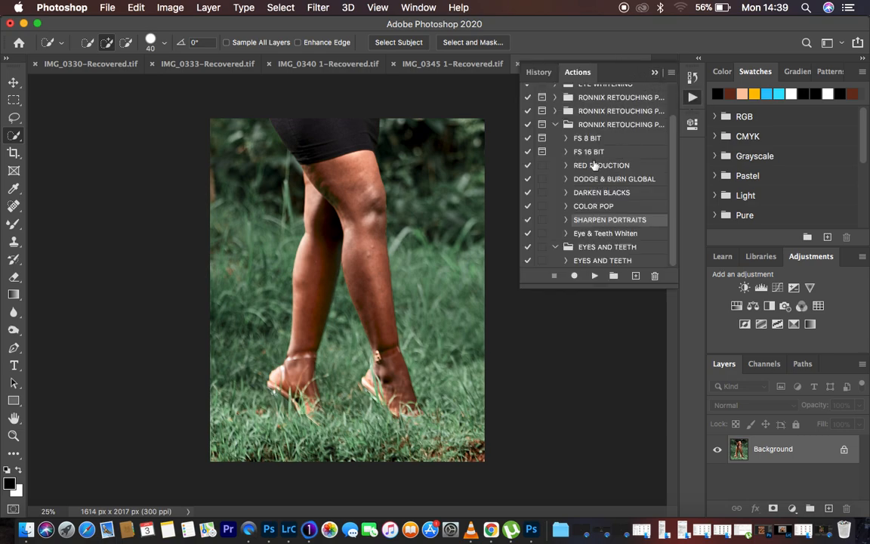
left_click(654, 73)
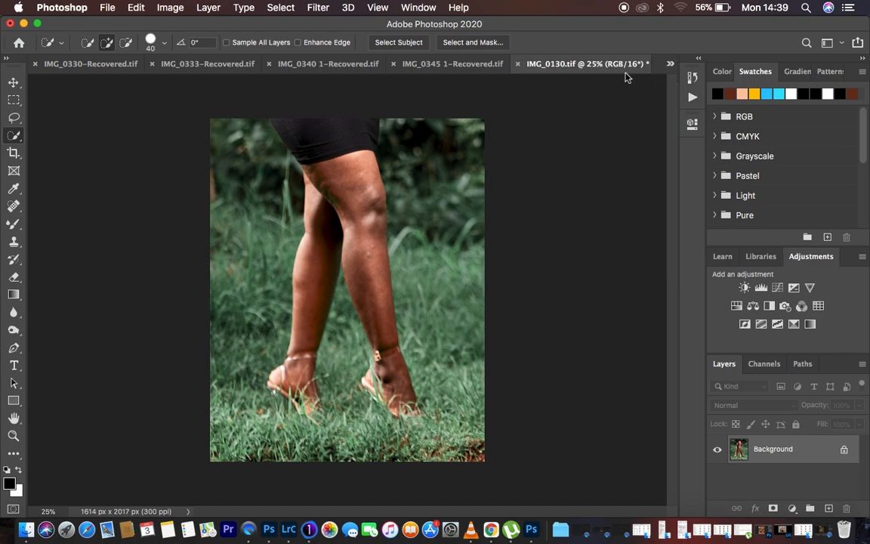
left_click(691, 97)
left_click(596, 151)
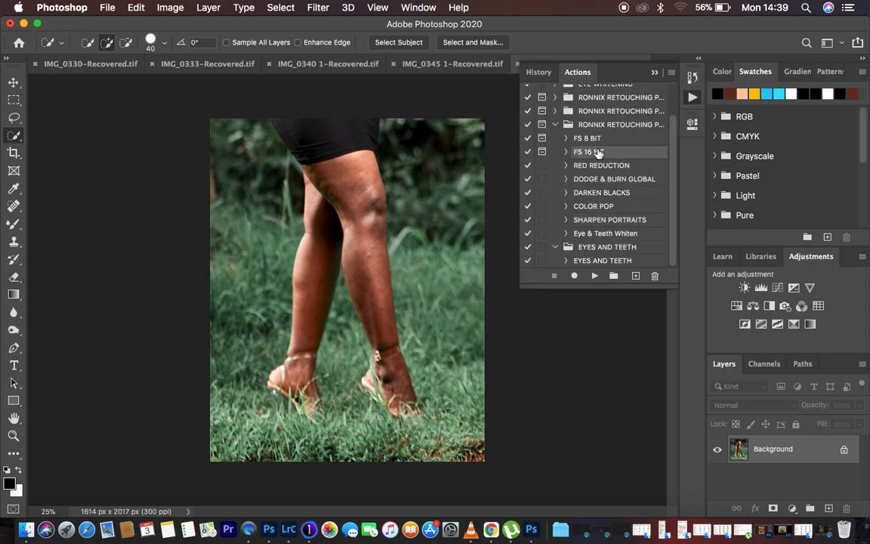
left_click(595, 274)
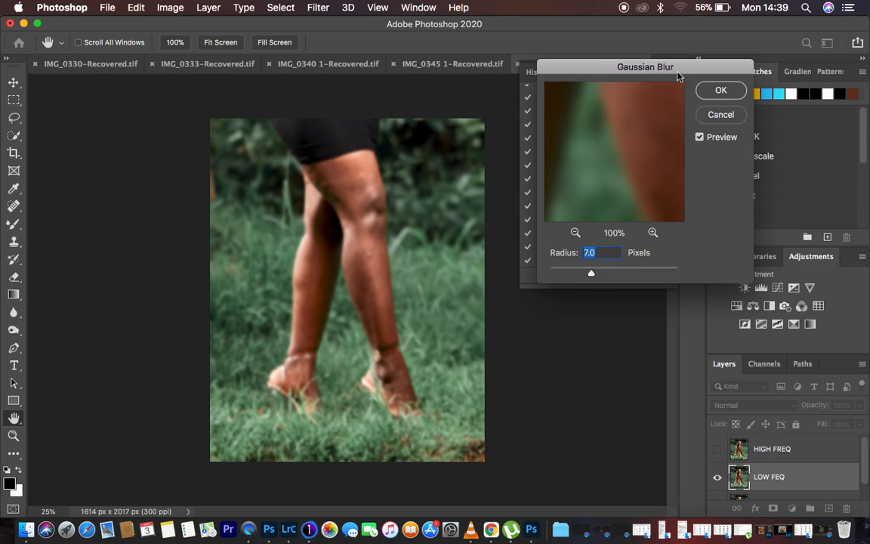
Preview the leg skin at 33% and adjust the Gaussian Blur radius for the LOW FEQ layer until skin texture is blurred, then apply it.
left_click_drag(655, 66, 735, 54)
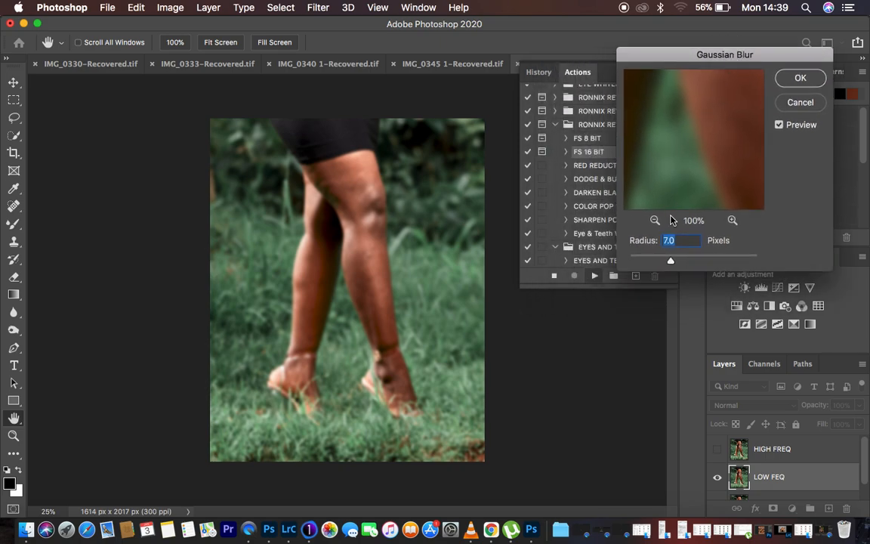
left_click_drag(672, 262, 508, 241)
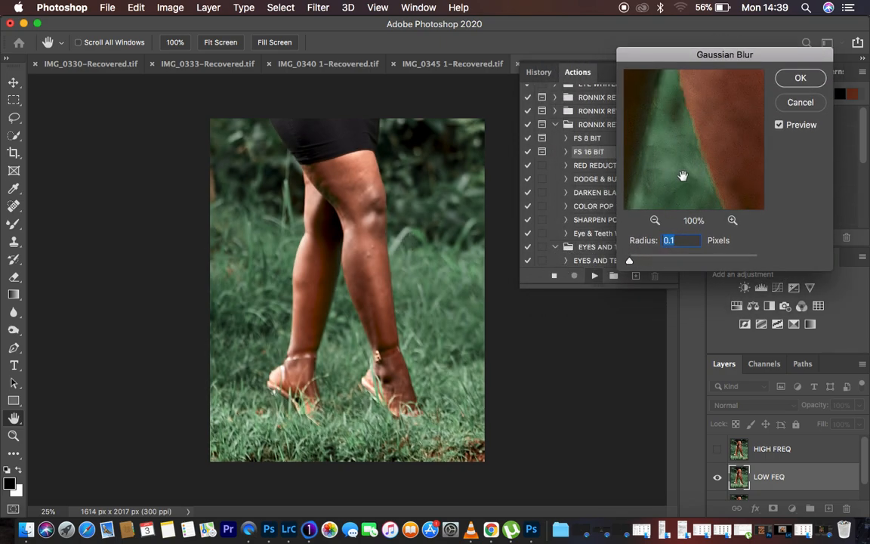
left_click_drag(716, 125, 651, 279)
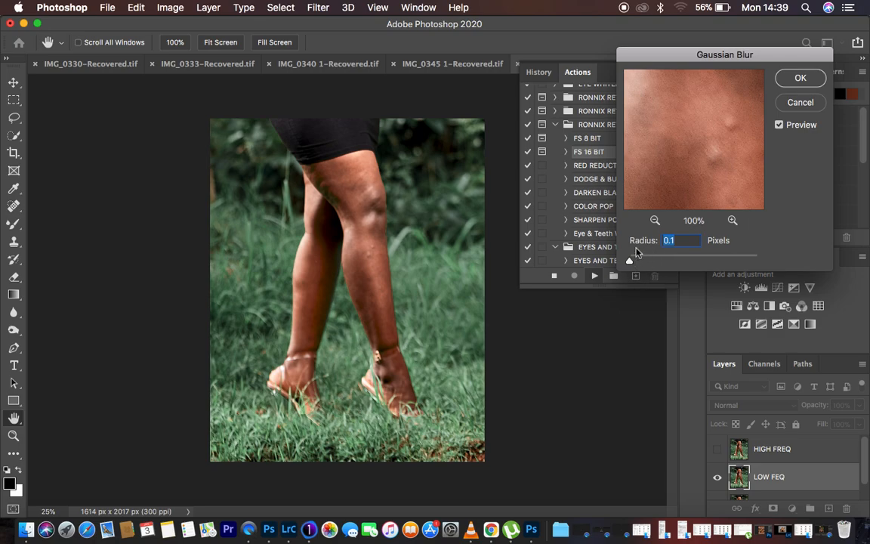
left_click(654, 220)
left_click(654, 220)
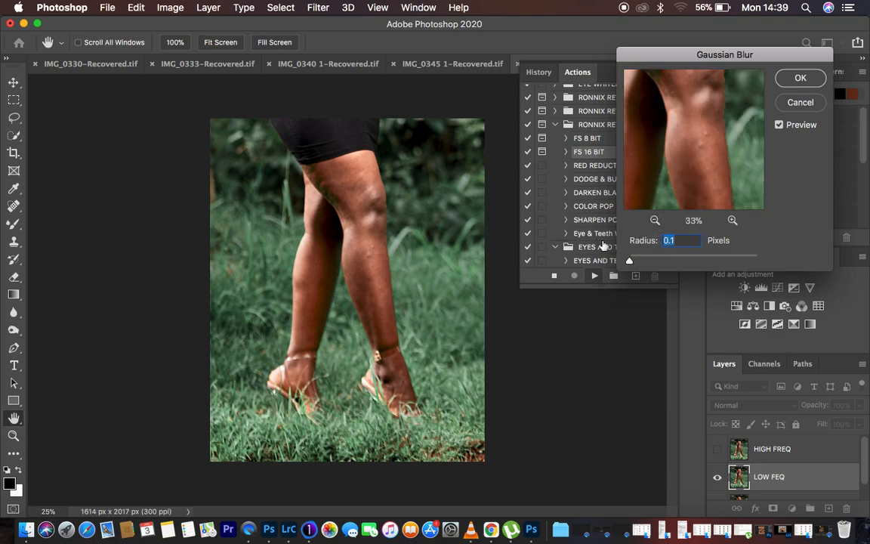
left_click_drag(630, 260, 664, 262)
left_click(794, 79)
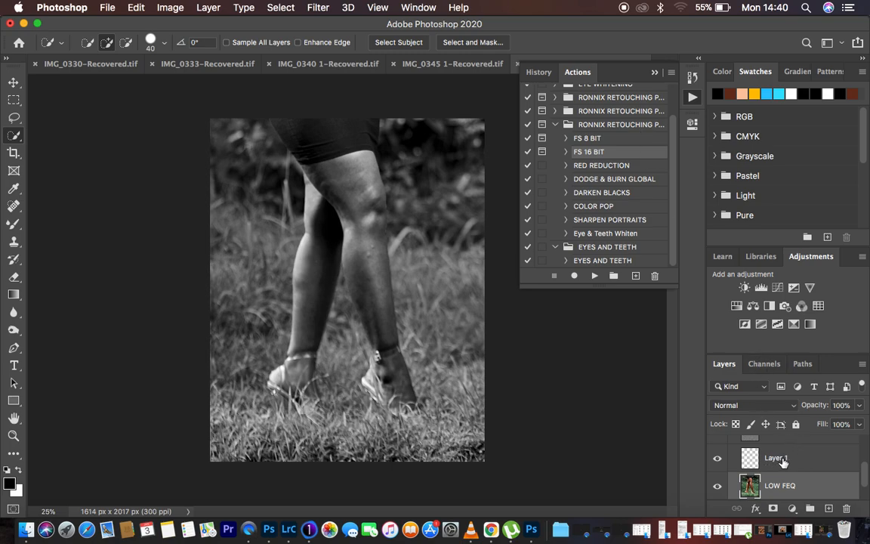
Hide the Black & White 1 adjustment layer in the FREQ SEP 16 BIT group, keeping LOW FEQ as the active layer.
left_click(655, 72)
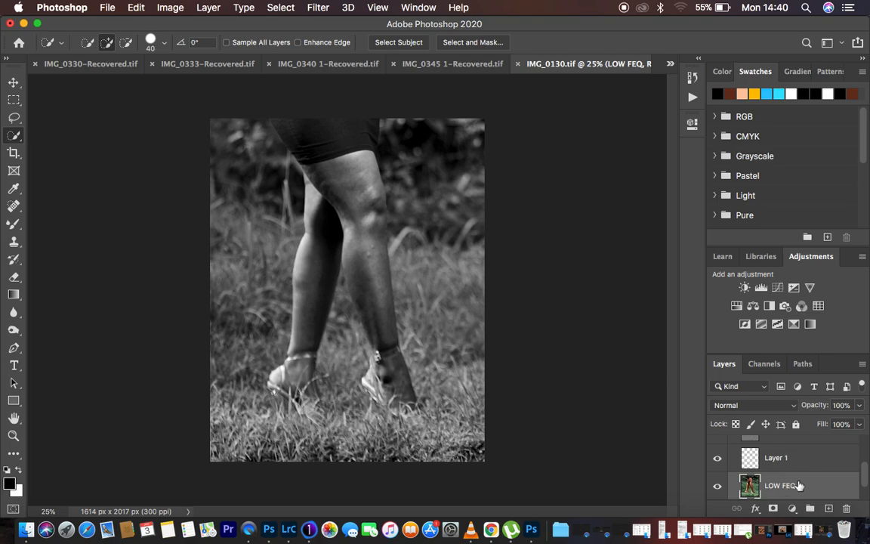
scroll(797, 476, "up", 3)
scroll(799, 464, "down", 4)
scroll(800, 462, "up", 3)
scroll(799, 459, "down", 3)
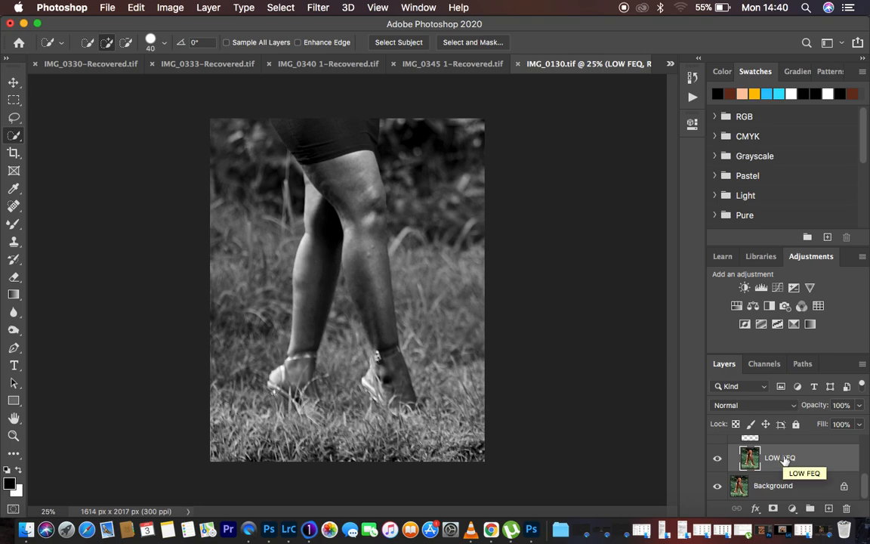
scroll(786, 464, "up", 3)
left_click(718, 468)
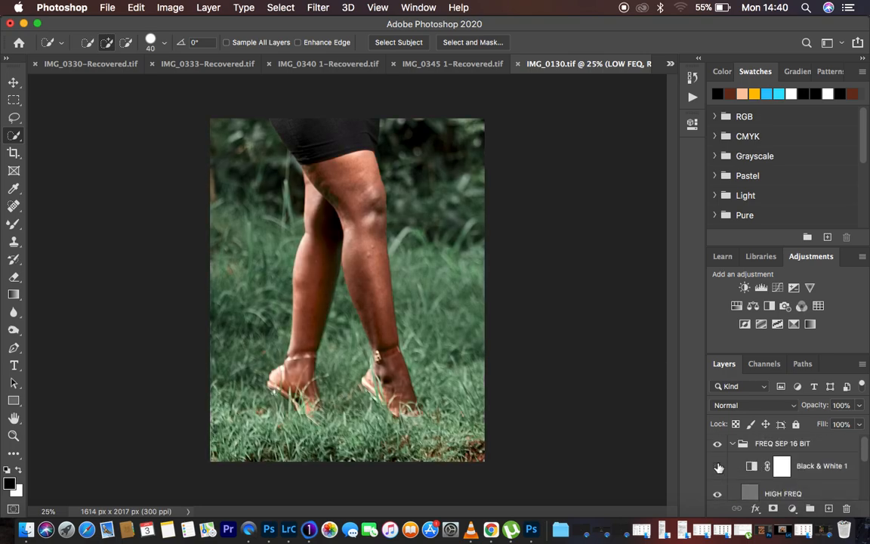
scroll(801, 469, "down", 3)
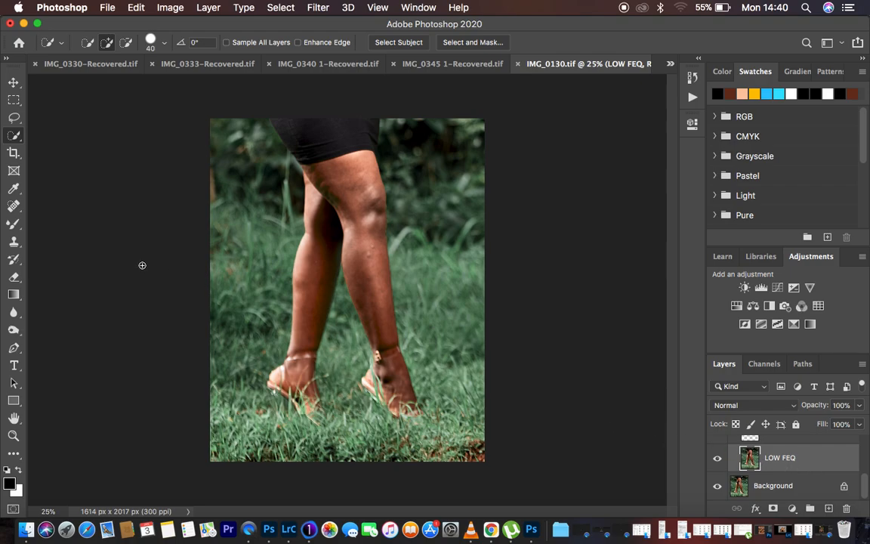
Choose the Mixer Brush tool for the LOW FEQ layer and enlarge the brush to size 150.
left_click(12, 226)
right_click(12, 228)
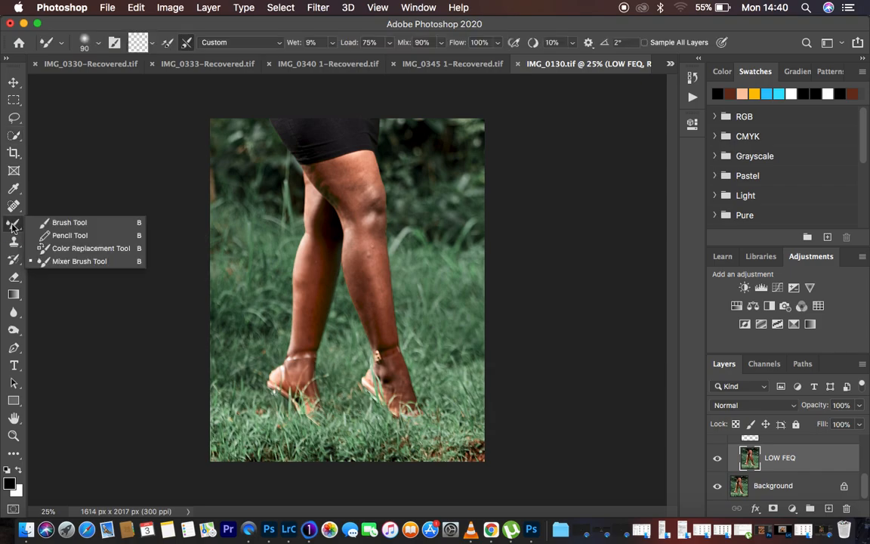
left_click(59, 263)
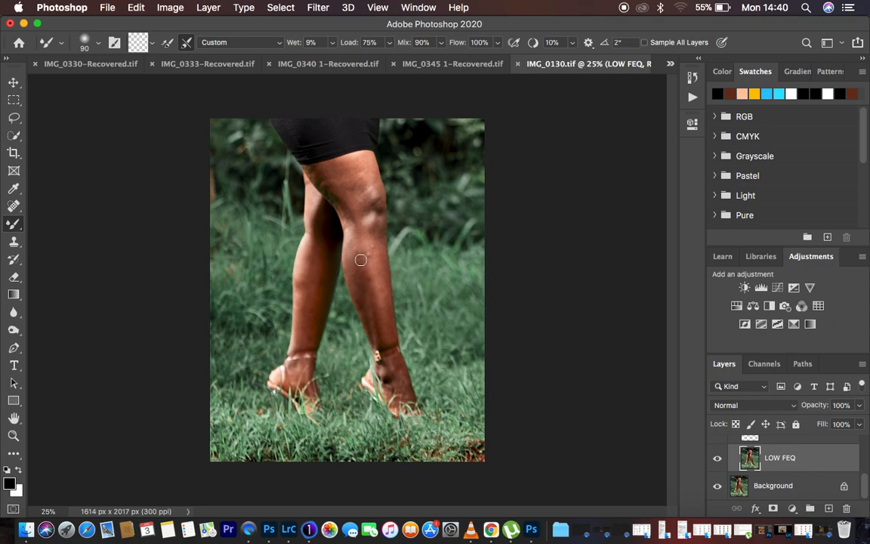
key("super+equal")
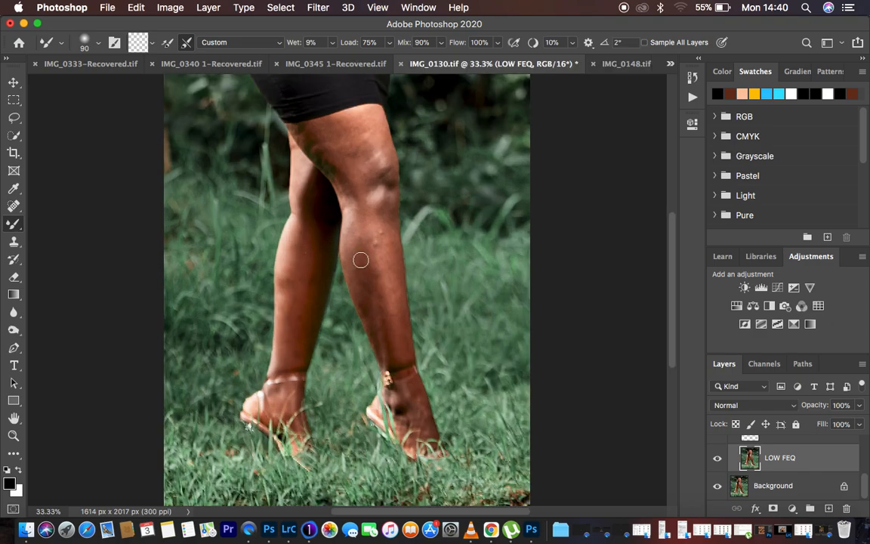
key("bracketright")
key("bracketright")
key("bracketright")
Clean the Mixer Brush and have it cleaned after each stroke.
left_click(152, 47)
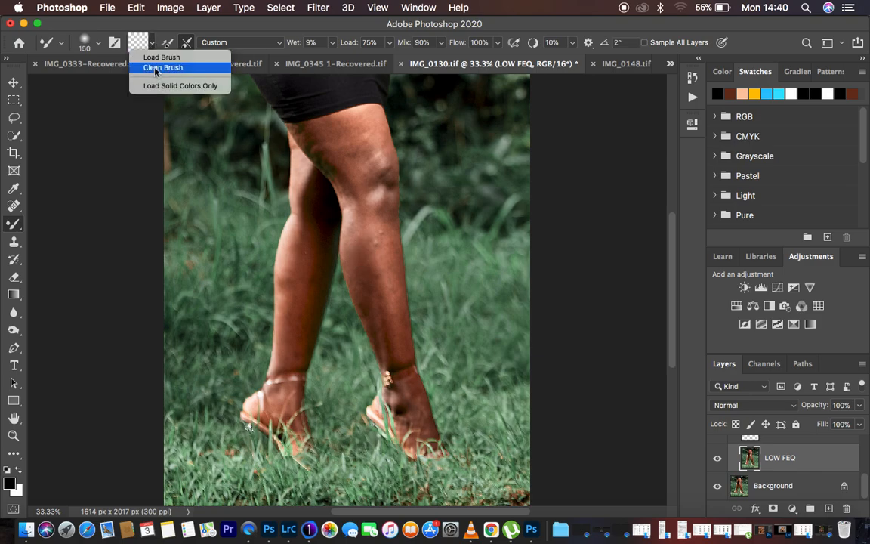
left_click(157, 69)
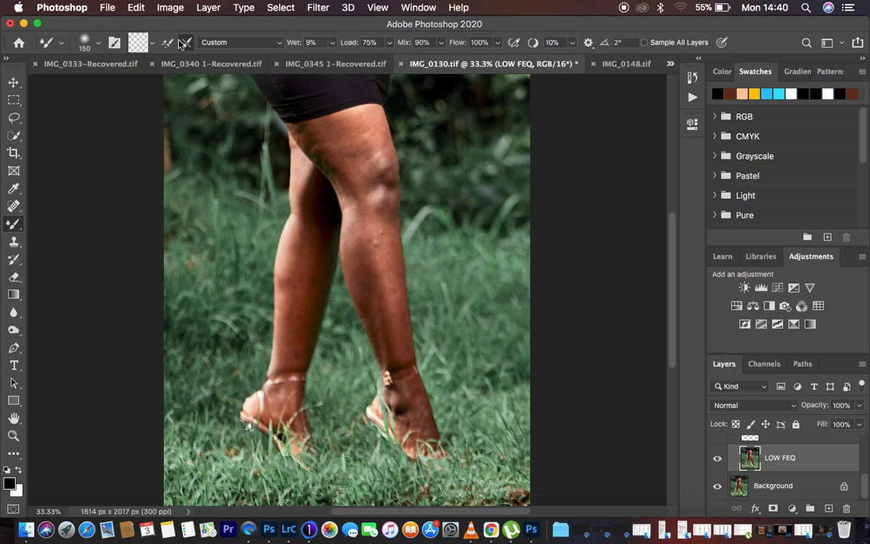
left_click(185, 41)
scroll(804, 469, "up", 3)
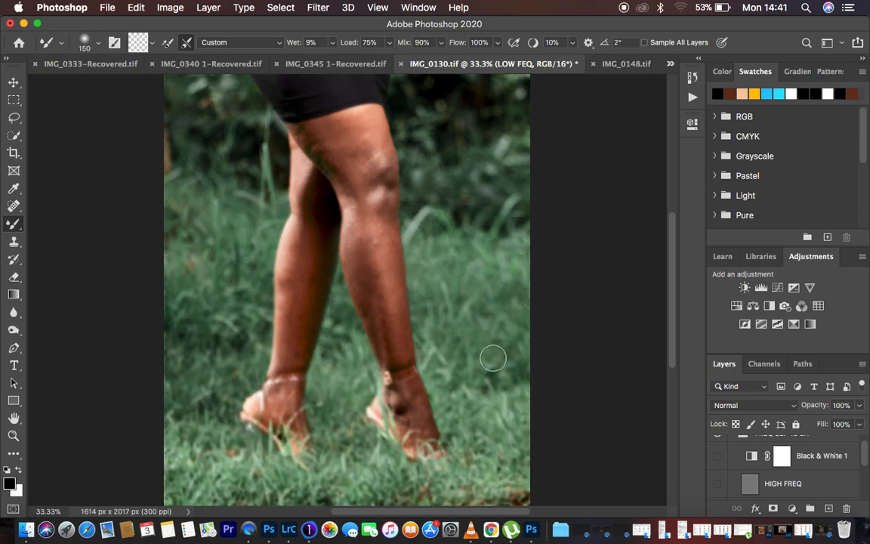
Blend the skin tones along the front leg's calf on LOW FEQ with the Mixer Brush, reducing its size to 125.
left_click_drag(380, 225, 396, 315)
key("bracketleft")
key("bracketleft")
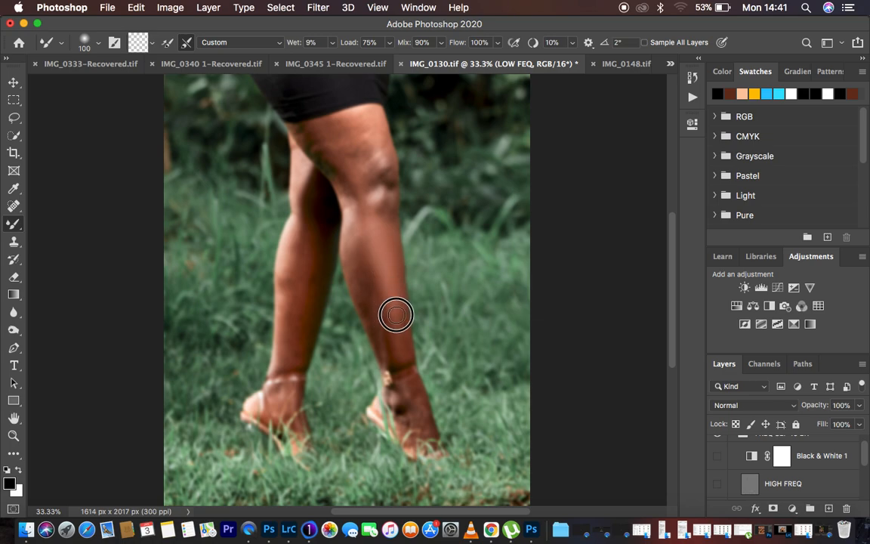
key("bracketright")
mouse_move(358, 258)
left_mouse_down()
mouse_move(382, 318)
mouse_move(362, 229)
mouse_move(353, 270)
mouse_move(361, 295)
mouse_move(384, 289)
mouse_move(396, 303)
mouse_move(398, 322)
mouse_move(359, 278)
mouse_move(386, 343)
left_mouse_up()
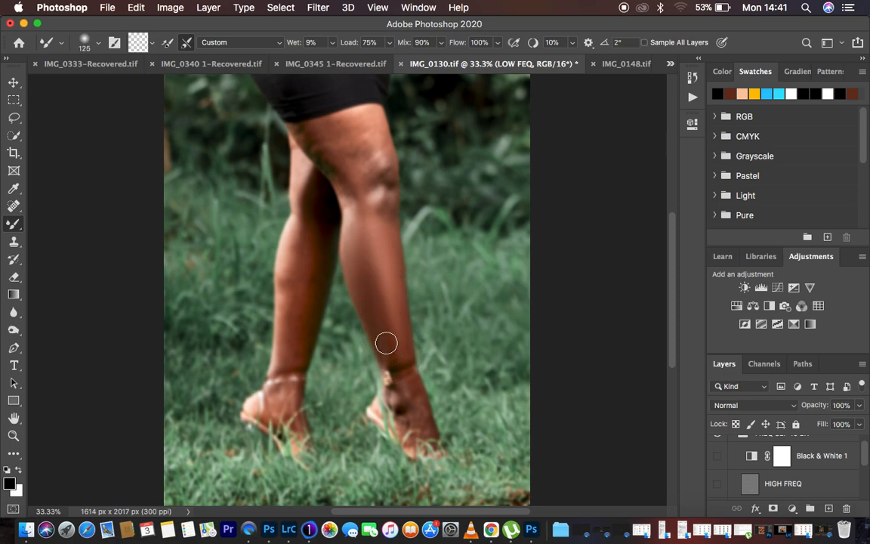
Smooth the front leg's thigh and knee on LOW FEQ with the Mixer Brush, reducing its size to 90.
mouse_move(346, 167)
left_mouse_down()
mouse_move(356, 197)
mouse_move(338, 157)
mouse_move(340, 136)
mouse_move(326, 138)
mouse_move(346, 136)
mouse_move(354, 170)
mouse_move(303, 136)
mouse_move(322, 159)
mouse_move(314, 149)
mouse_move(323, 149)
mouse_move(307, 136)
mouse_move(348, 196)
mouse_move(321, 181)
left_mouse_up()
key("bracketleft")
key("bracketleft")
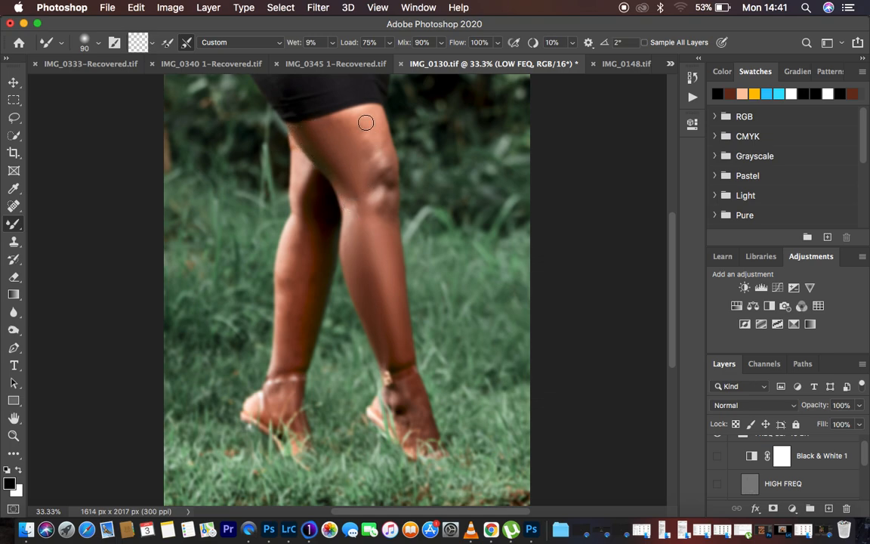
left_click_drag(340, 130, 327, 128)
mouse_move(345, 118)
left_mouse_down()
mouse_move(362, 141)
mouse_move(332, 121)
mouse_move(325, 127)
mouse_move(323, 147)
mouse_move(347, 173)
left_mouse_up()
mouse_move(375, 115)
left_mouse_down()
mouse_move(391, 195)
mouse_move(377, 209)
mouse_move(377, 200)
mouse_move(387, 214)
mouse_move(386, 201)
left_mouse_up()
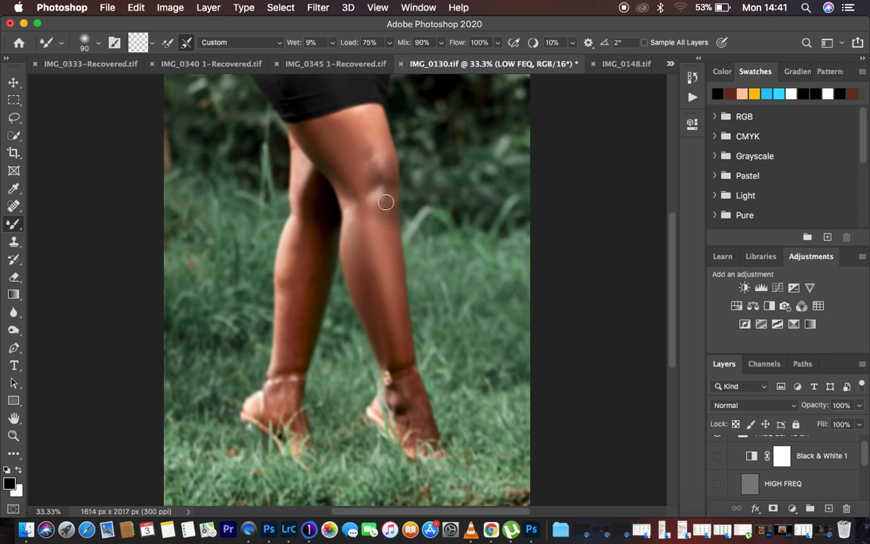
Go over the front leg from thigh to ankle again, evening out the remaining patches around the knee and calf.
mouse_move(364, 146)
left_mouse_down()
mouse_move(371, 146)
mouse_move(363, 133)
mouse_move(330, 124)
left_mouse_up()
mouse_move(390, 195)
left_mouse_down()
mouse_move(362, 184)
mouse_move(370, 198)
mouse_move(359, 138)
mouse_move(379, 196)
mouse_move(354, 140)
mouse_move(359, 148)
mouse_move(371, 121)
mouse_move(337, 125)
mouse_move(364, 116)
mouse_move(389, 194)
left_mouse_up()
mouse_move(346, 168)
left_mouse_down()
mouse_move(350, 192)
mouse_move(299, 128)
left_mouse_up()
left_click_drag(357, 225, 375, 300)
left_click_drag(394, 348, 380, 321)
mouse_move(365, 284)
left_mouse_down()
mouse_move(387, 347)
mouse_move(395, 311)
mouse_move(402, 362)
left_mouse_up()
mouse_move(367, 240)
left_mouse_down()
mouse_move(363, 128)
mouse_move(355, 127)
left_mouse_up()
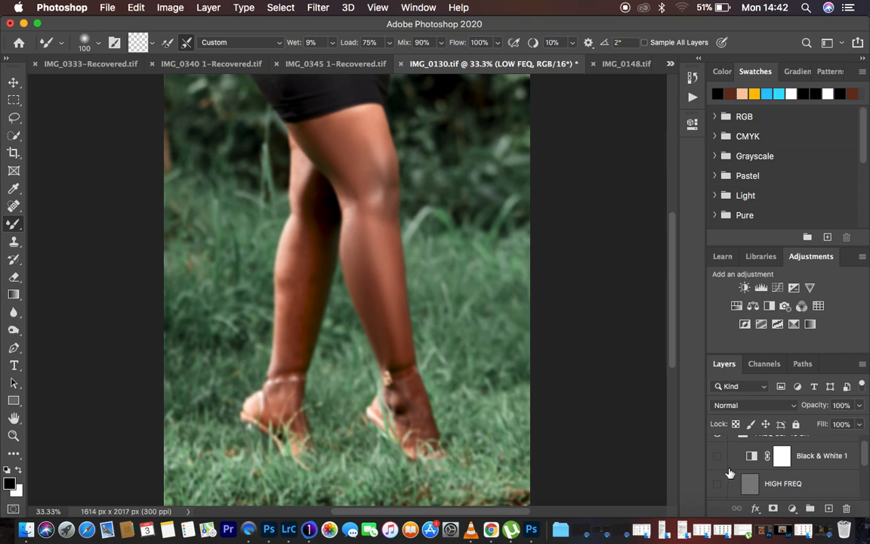
Show the HIGH FREQ layer and toggle the FREQ SEP 16 BIT group's visibility to compare the legs before and after.
left_click(717, 485)
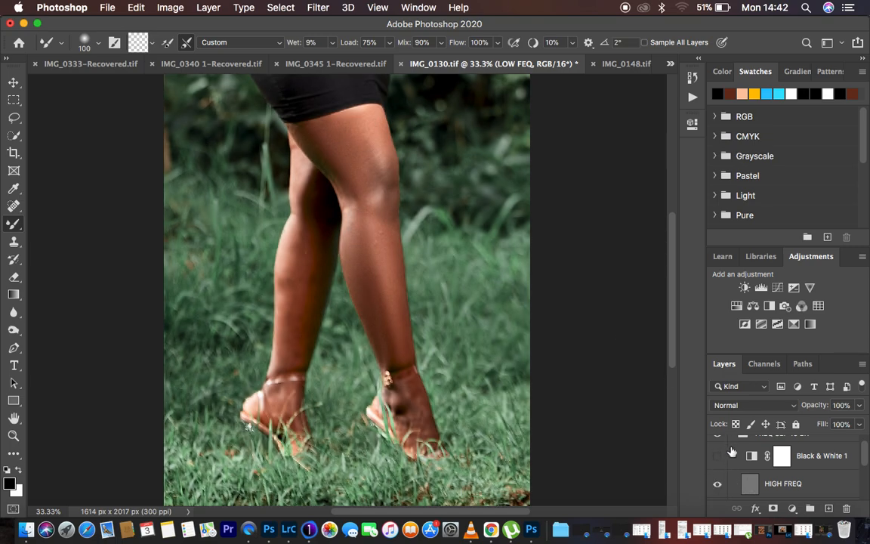
scroll(732, 452, "up", 1)
left_click(718, 444)
left_click(717, 444)
left_click(717, 445)
left_click(718, 445)
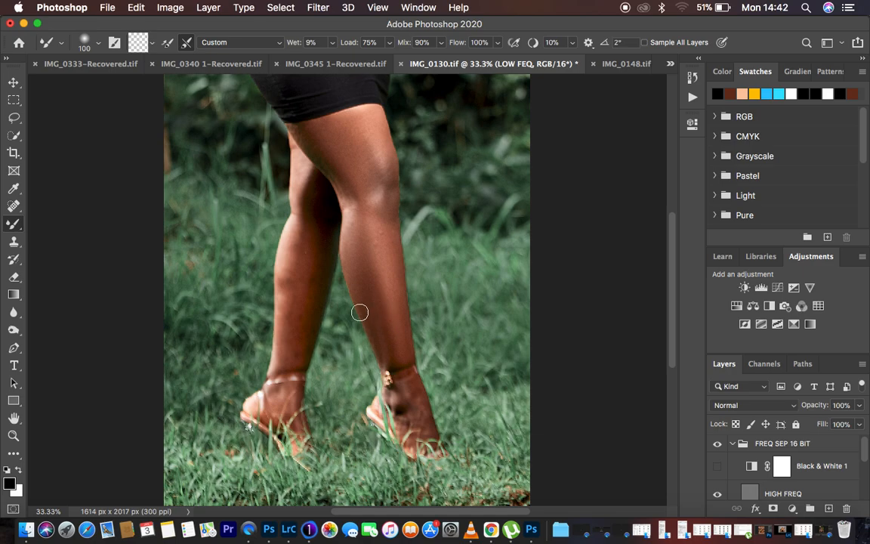
Hide the HIGH FREQ layer and blend the rear leg's skin from calf to foot on LOW FEQ.
left_click(718, 493)
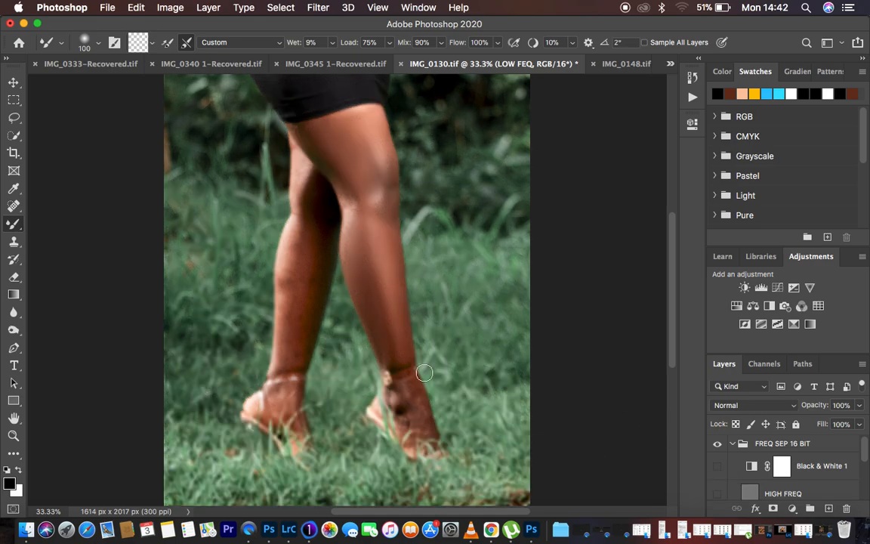
mouse_move(303, 253)
left_mouse_down()
mouse_move(296, 235)
mouse_move(298, 285)
mouse_move(310, 272)
mouse_move(307, 259)
mouse_move(287, 364)
mouse_move(299, 347)
mouse_move(286, 357)
mouse_move(310, 187)
mouse_move(309, 198)
mouse_move(298, 163)
mouse_move(279, 357)
mouse_move(315, 283)
mouse_move(302, 335)
mouse_move(264, 342)
mouse_move(282, 396)
mouse_move(288, 392)
mouse_move(279, 396)
mouse_move(285, 413)
left_mouse_up()
key("bracketleft")
Refine the Mixer Brush blending on the front leg's calf, thigh and knee, and along the rear leg down to the ankle.
mouse_move(383, 332)
left_mouse_down()
mouse_move(387, 368)
mouse_move(372, 260)
mouse_move(406, 397)
mouse_move(398, 406)
mouse_move(411, 415)
mouse_move(418, 409)
mouse_move(418, 424)
mouse_move(399, 406)
mouse_move(402, 391)
mouse_move(418, 400)
mouse_move(414, 388)
mouse_move(427, 426)
mouse_move(407, 418)
mouse_move(402, 424)
mouse_move(392, 396)
mouse_move(383, 334)
left_mouse_up()
left_click_drag(371, 259, 371, 279)
mouse_move(358, 182)
left_mouse_down()
mouse_move(346, 136)
mouse_move(327, 136)
mouse_move(337, 147)
mouse_move(307, 137)
left_mouse_up()
mouse_move(372, 115)
left_mouse_down()
mouse_move(384, 148)
mouse_move(388, 209)
mouse_move(360, 177)
mouse_move(373, 214)
mouse_move(379, 199)
mouse_move(344, 187)
mouse_move(340, 170)
mouse_move(348, 202)
left_mouse_up()
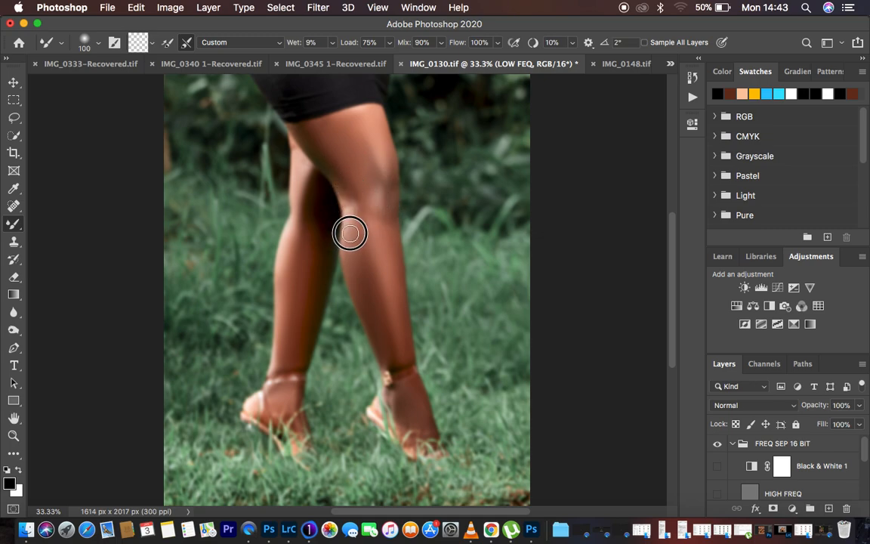
mouse_move(370, 136)
left_mouse_down()
mouse_move(369, 120)
mouse_move(354, 114)
mouse_move(315, 126)
left_mouse_up()
mouse_move(306, 227)
left_mouse_down()
mouse_move(278, 398)
mouse_move(275, 389)
left_mouse_up()
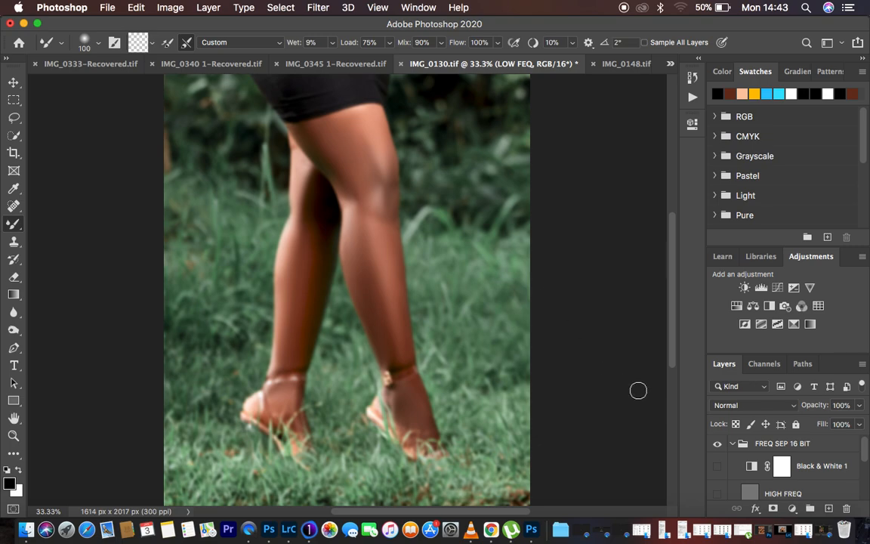
Show the HIGH FREQ layer again and review the smoothed legs with the whole image in view at 25%.
left_click(718, 494)
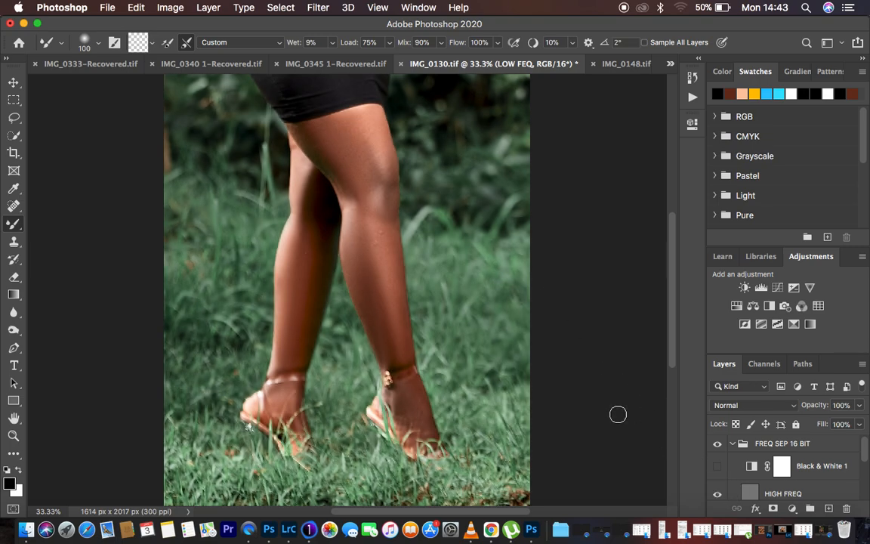
key("super+minus")
key("super+minus")
key("super+minus")
key("super+equal")
key("super+equal")
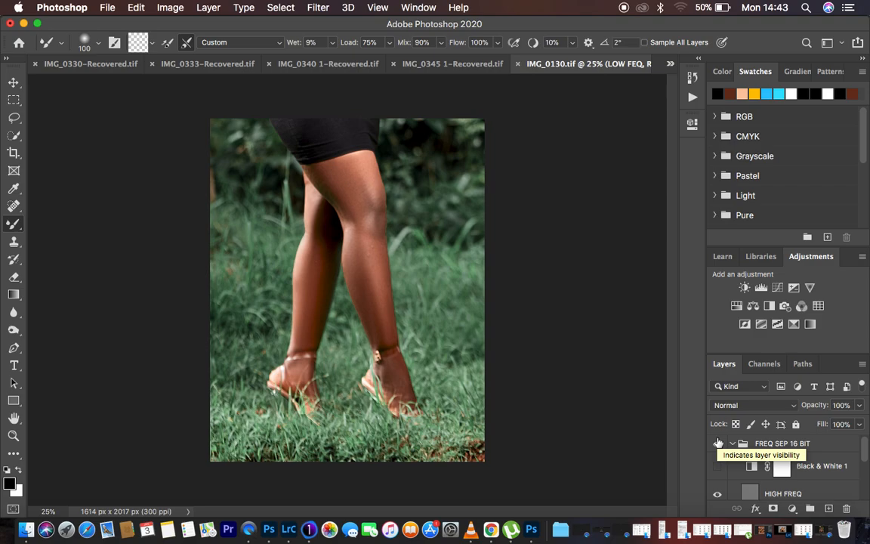
Outline the shaded inner side of the front thigh using the Lasso tool with a 22 px feather.
left_click(13, 120)
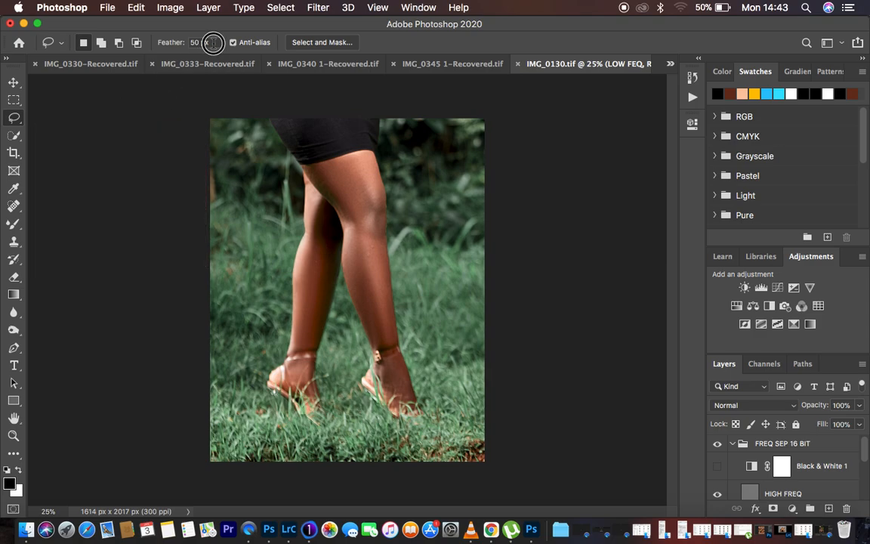
left_click(213, 43)
key("Return")
key("super+plus")
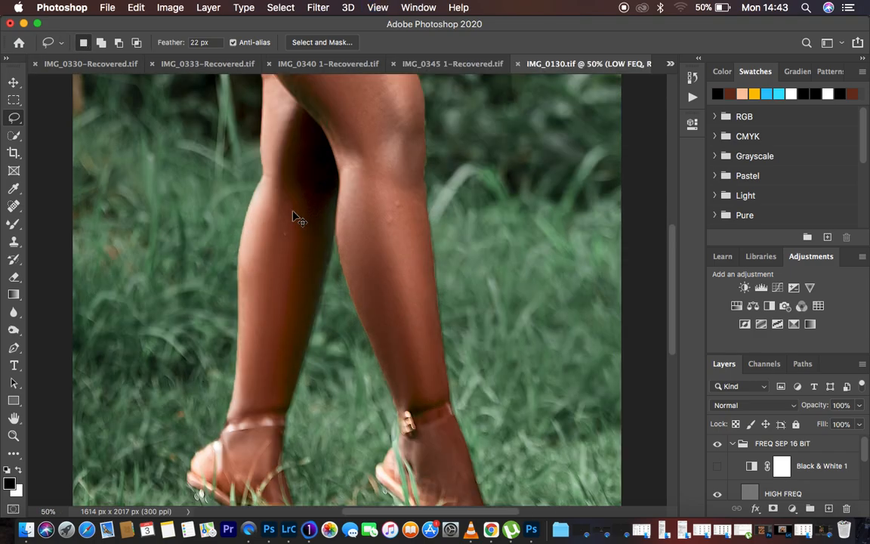
scroll(438, 203, "up", 10)
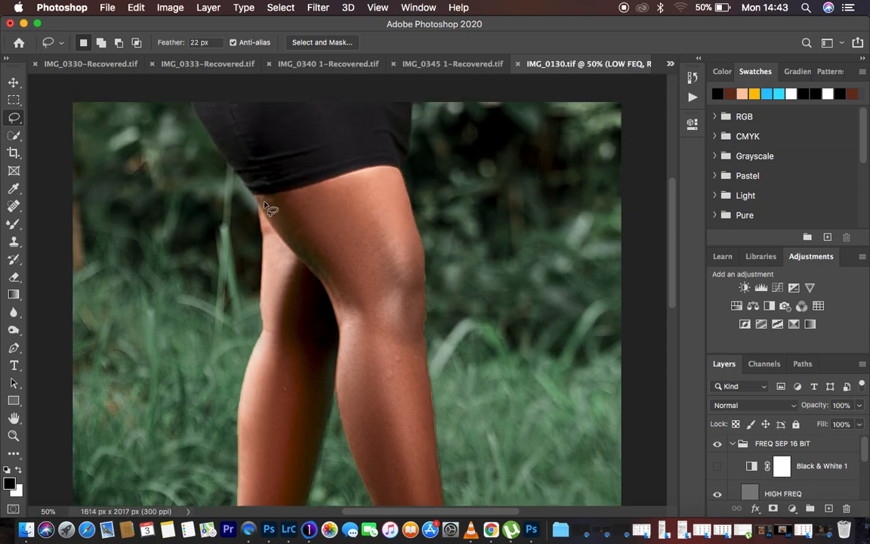
mouse_move(260, 199)
left_mouse_down()
mouse_move(320, 189)
mouse_move(330, 207)
mouse_move(359, 316)
mouse_move(352, 327)
mouse_move(266, 198)
left_mouse_up()
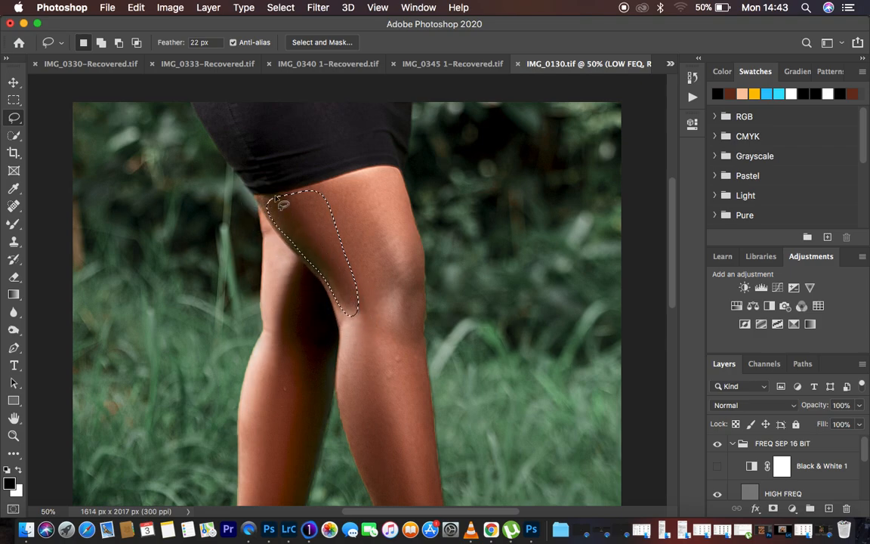
Apply a Gaussian Blur with a radius of 20 pixels to the selected thigh area, then clear the selection.
left_click(318, 7)
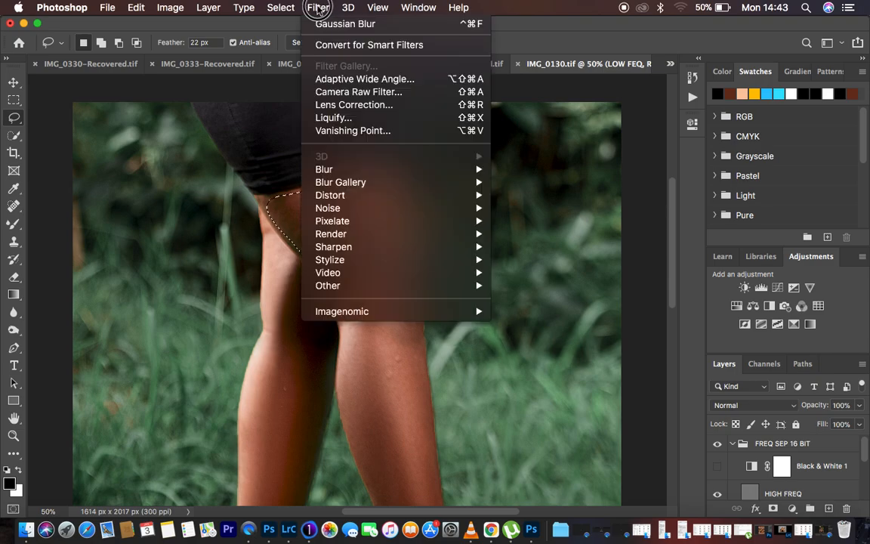
mouse_move(355, 171)
left_click(561, 221)
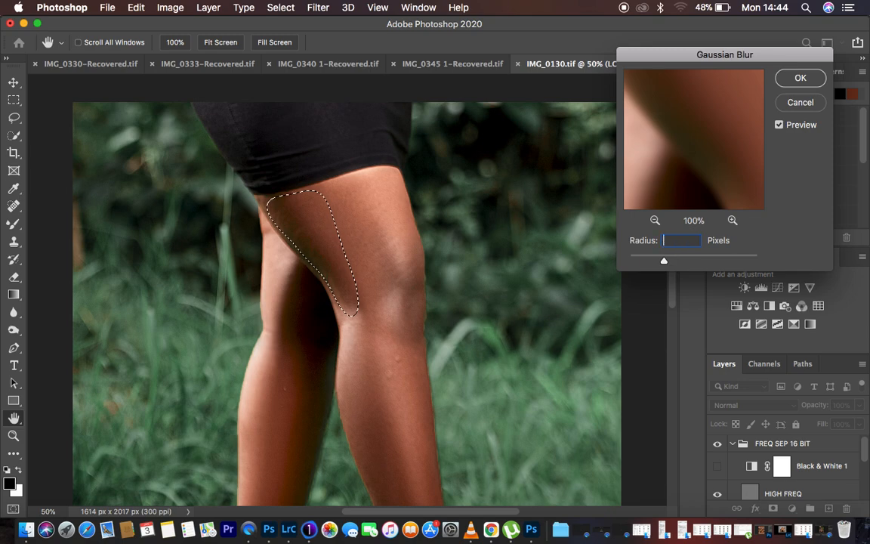
type("0")
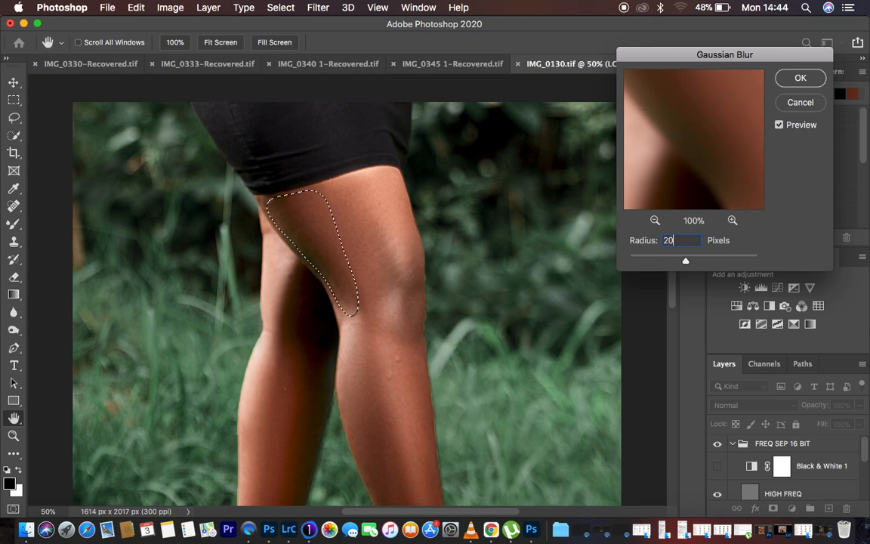
left_click(801, 79)
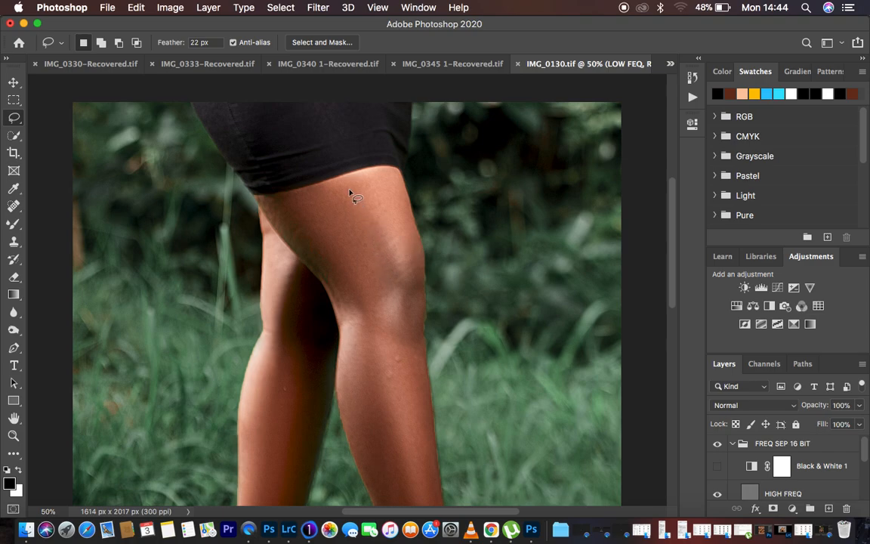
Lasso the bright front strip of the thigh down to the knee and reapply the Gaussian Blur to it.
mouse_move(344, 179)
left_mouse_down()
mouse_move(391, 326)
mouse_move(413, 320)
mouse_move(413, 260)
mouse_move(394, 175)
mouse_move(389, 168)
mouse_move(351, 188)
left_mouse_up()
right_click(368, 226)
left_click(439, 414)
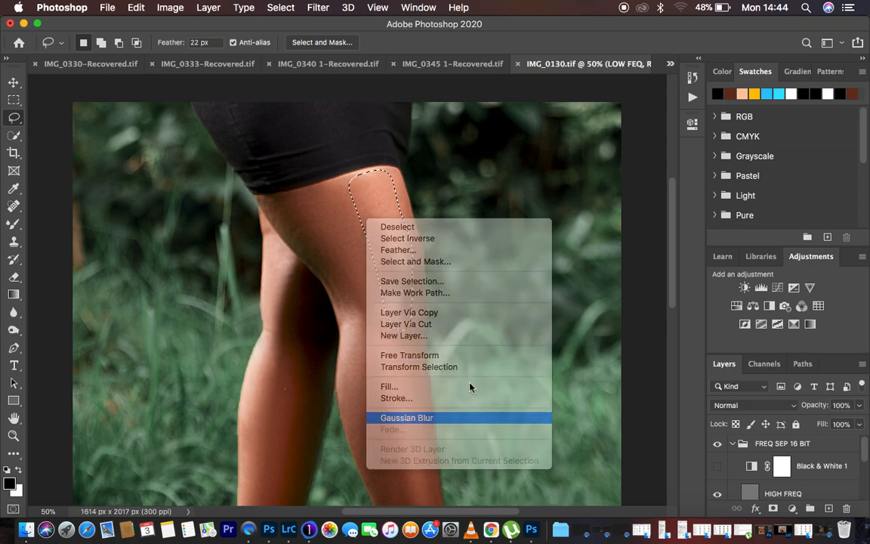
Lasso the shaded inner strip and the outer edge strip of the front calf, reapplying the Gaussian Blur to each.
scroll(452, 350, "down", 5)
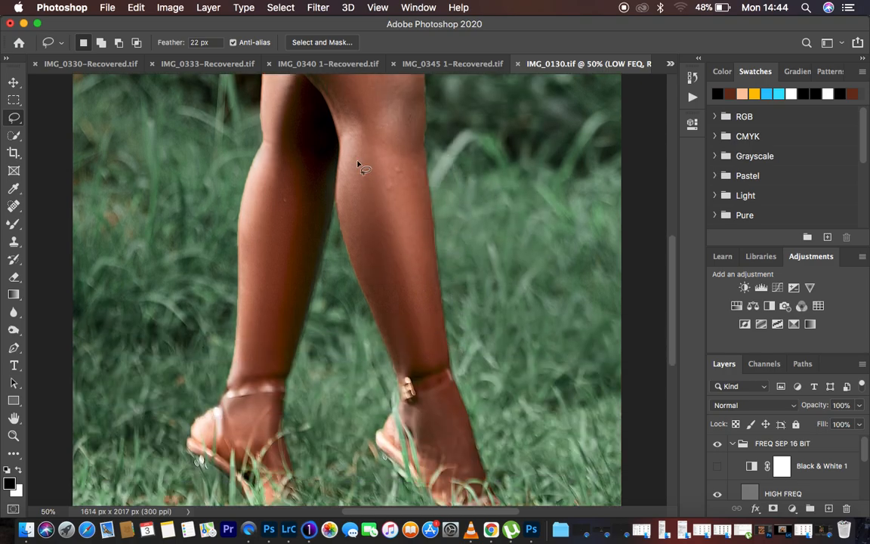
mouse_move(352, 149)
left_mouse_down()
mouse_move(376, 144)
mouse_move(386, 173)
mouse_move(424, 355)
mouse_move(420, 376)
mouse_move(398, 366)
mouse_move(365, 285)
mouse_move(343, 214)
mouse_move(344, 167)
left_mouse_up()
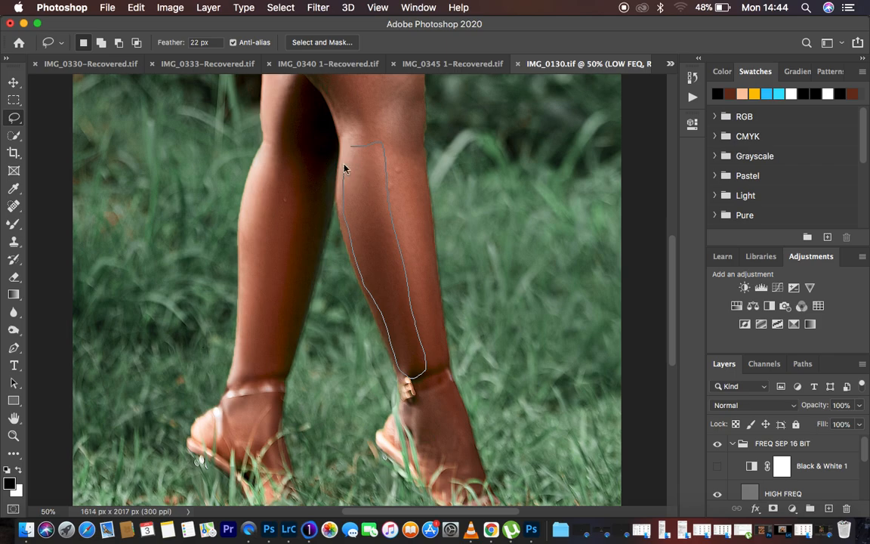
right_click(364, 201)
left_click(439, 395)
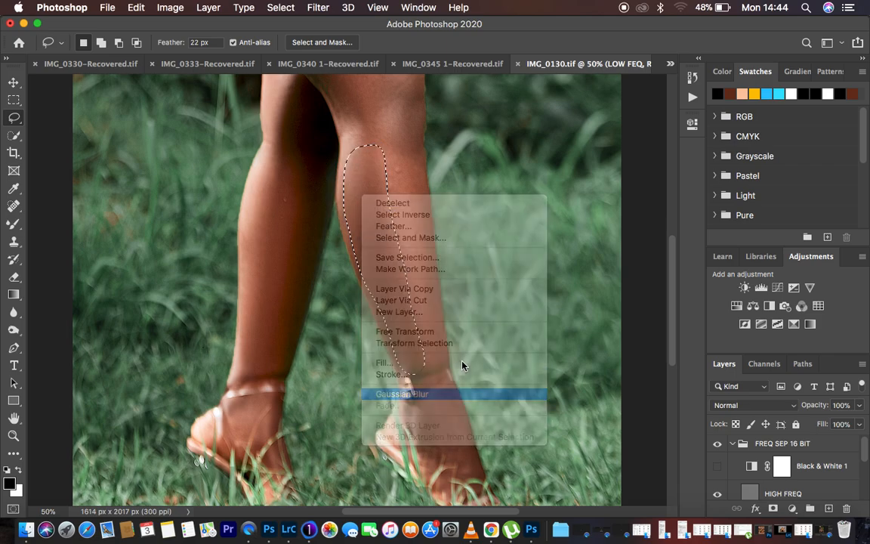
mouse_move(404, 145)
left_mouse_down()
mouse_move(415, 305)
mouse_move(427, 357)
mouse_move(441, 358)
mouse_move(418, 123)
mouse_move(414, 138)
left_mouse_up()
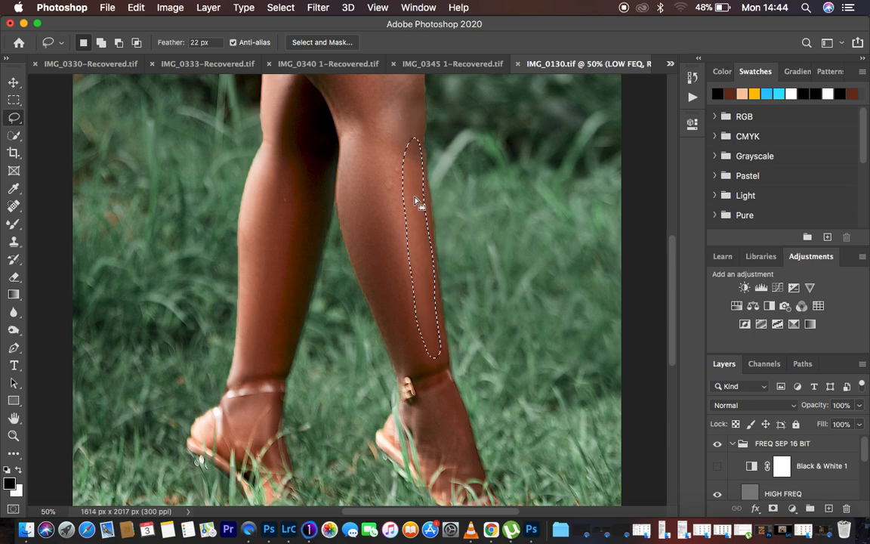
right_click(415, 203)
left_click(482, 391)
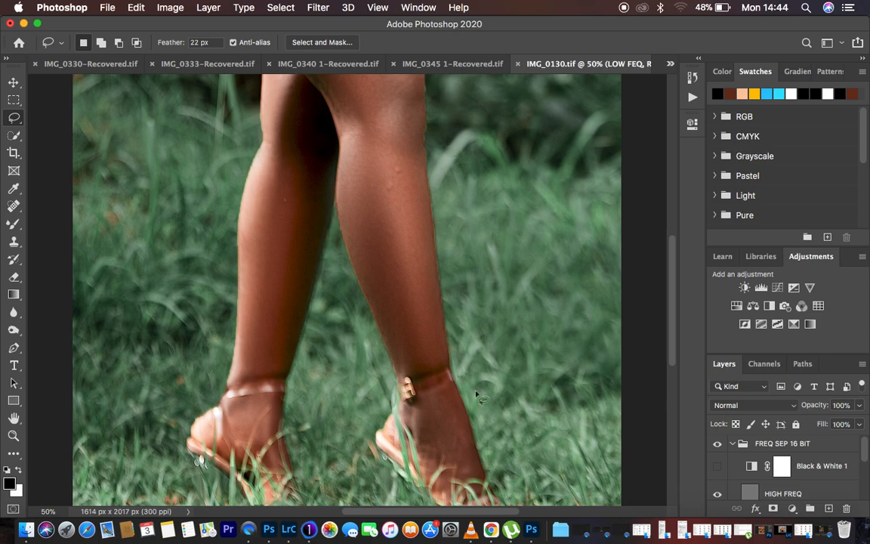
Lasso the front leg's foot below the anklet, reapply the Gaussian Blur to it and deselect.
mouse_move(420, 400)
left_mouse_down()
mouse_move(453, 392)
mouse_move(475, 479)
mouse_move(452, 456)
mouse_move(425, 455)
left_mouse_up()
left_click_drag(410, 421, 414, 389)
right_click(442, 415)
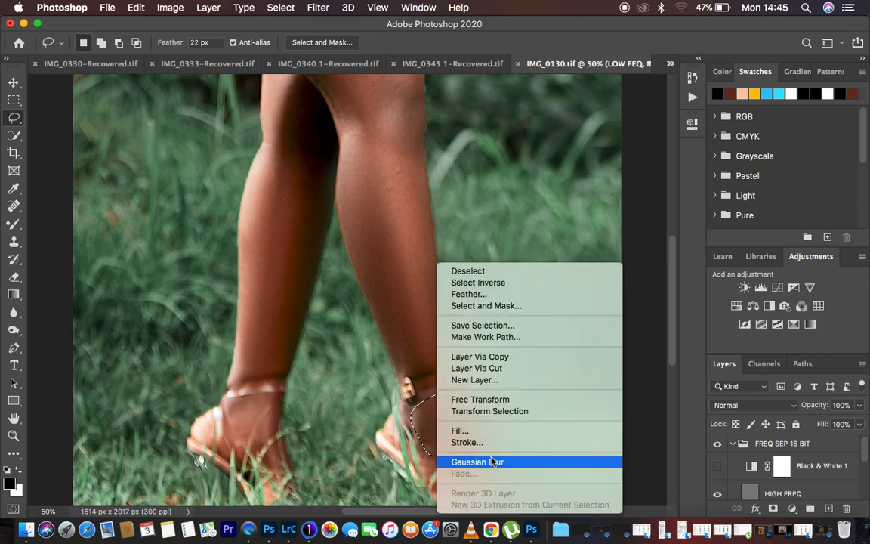
left_click(492, 463)
key("super+d")
Lasso the rear leg's skin around the knee, reapply the Gaussian Blur to it and deselect.
scroll(323, 333, "up", 4)
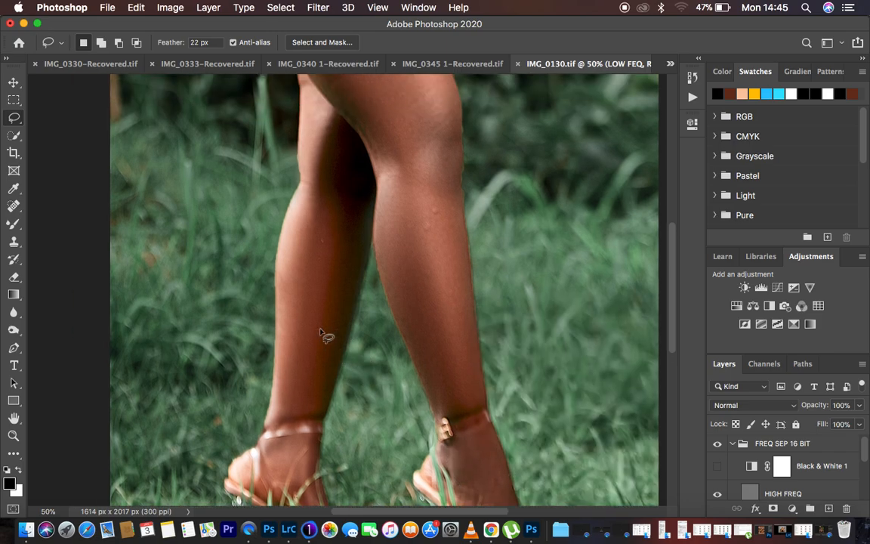
mouse_move(331, 134)
left_mouse_down()
mouse_move(310, 204)
mouse_move(314, 262)
mouse_move(343, 247)
mouse_move(361, 219)
mouse_move(336, 142)
left_mouse_up()
right_click(345, 186)
left_click(396, 382)
key("super+d")
Lasso the rear leg's calf down to just above the ankle strap, reapply the Gaussian Blur and deselect.
scroll(400, 323, "down", 4)
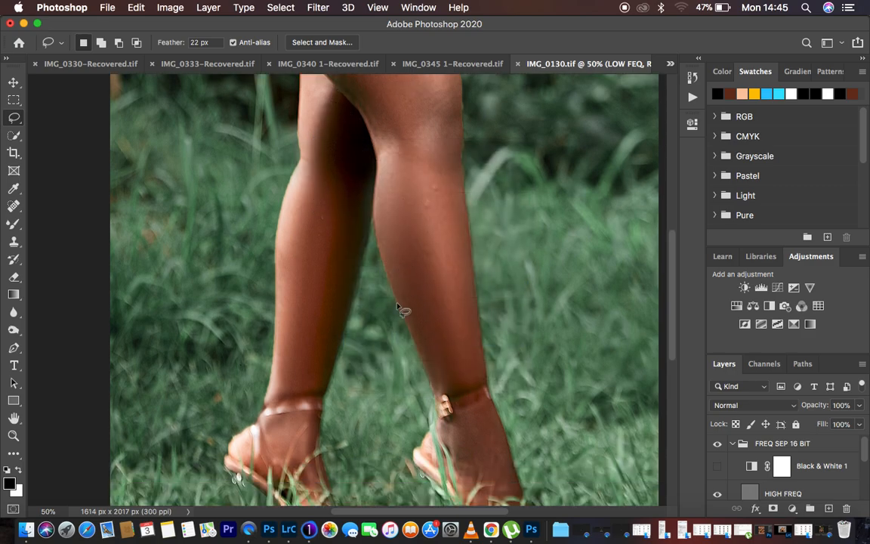
mouse_move(305, 87)
left_mouse_down()
mouse_move(357, 95)
mouse_move(367, 117)
mouse_move(324, 283)
mouse_move(319, 295)
mouse_move(297, 298)
mouse_move(280, 295)
mouse_move(277, 281)
mouse_move(280, 143)
mouse_move(302, 88)
left_mouse_up()
right_click(306, 133)
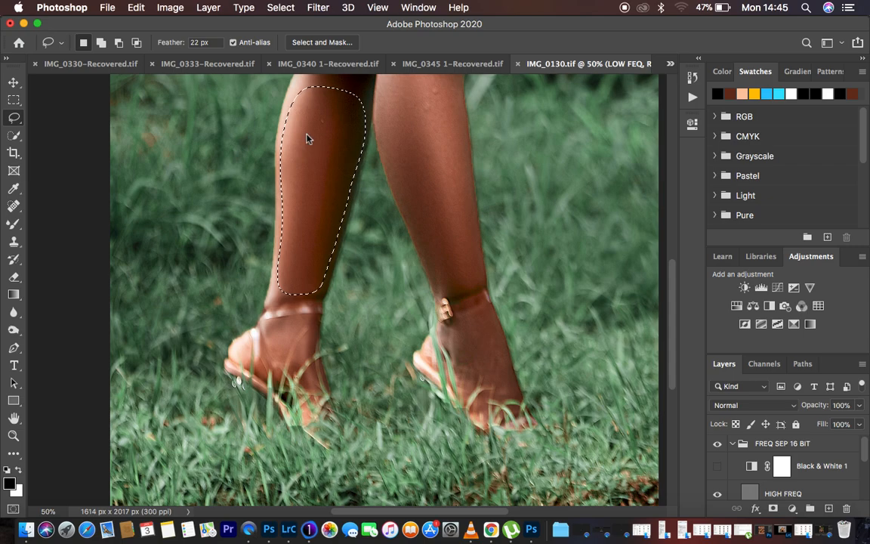
left_click(365, 334)
key("super+d")
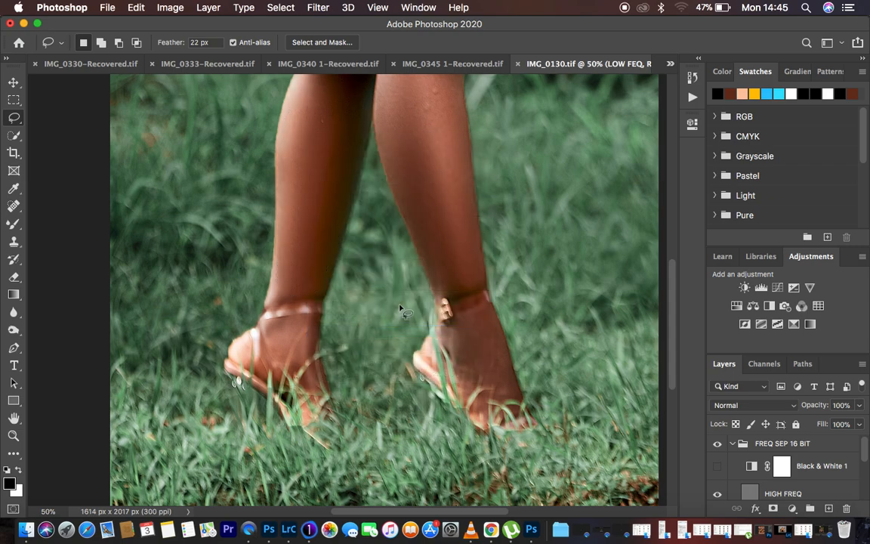
View the whole image at 25% and toggle the FREQ SEP 16 BIT group's visibility to compare before and after.
key("super+minus")
key("super+minus")
key("super+minus")
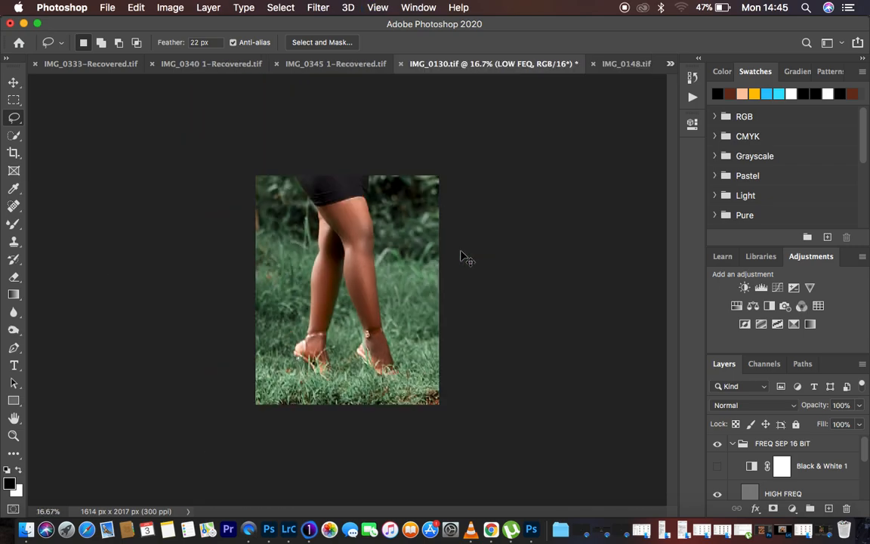
key("super+plus")
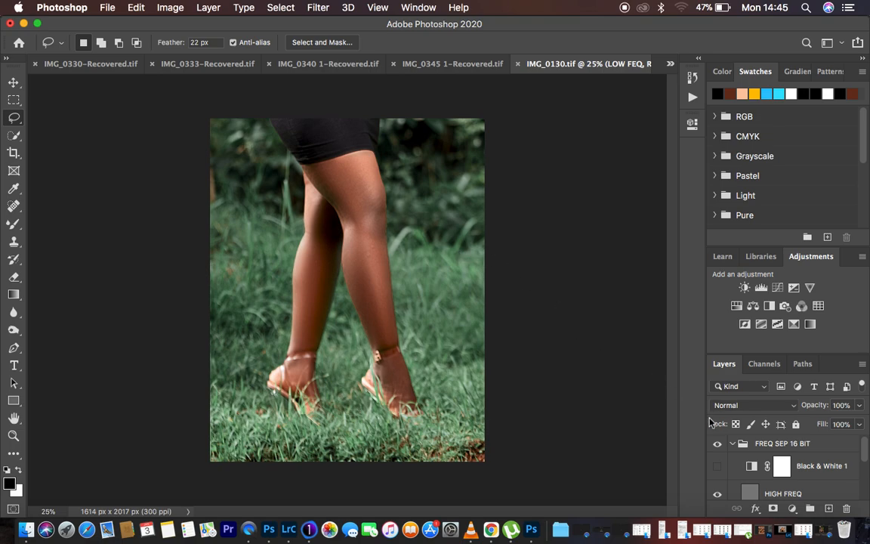
left_click(718, 449)
left_click(718, 450)
left_click(718, 450)
left_click(717, 450)
Clone Stamp over the blemish below the front leg's knee on the HIGH FREQ layer with a 40 px brush.
left_click(758, 493)
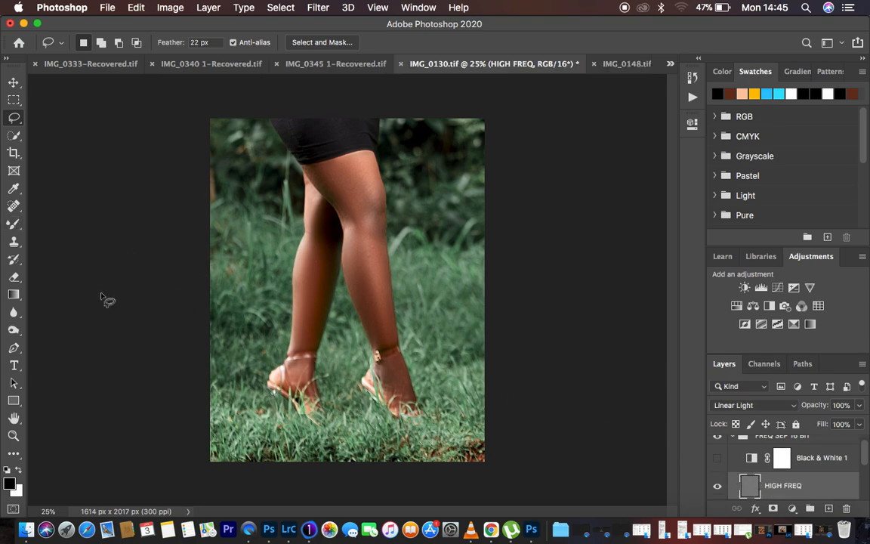
left_click(14, 241)
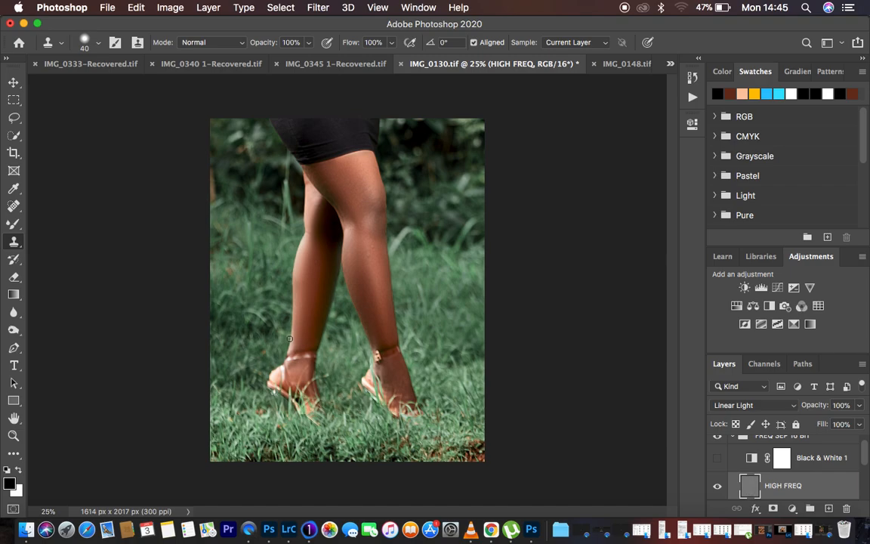
key("super+plus")
key("super+plus")
key("super+plus")
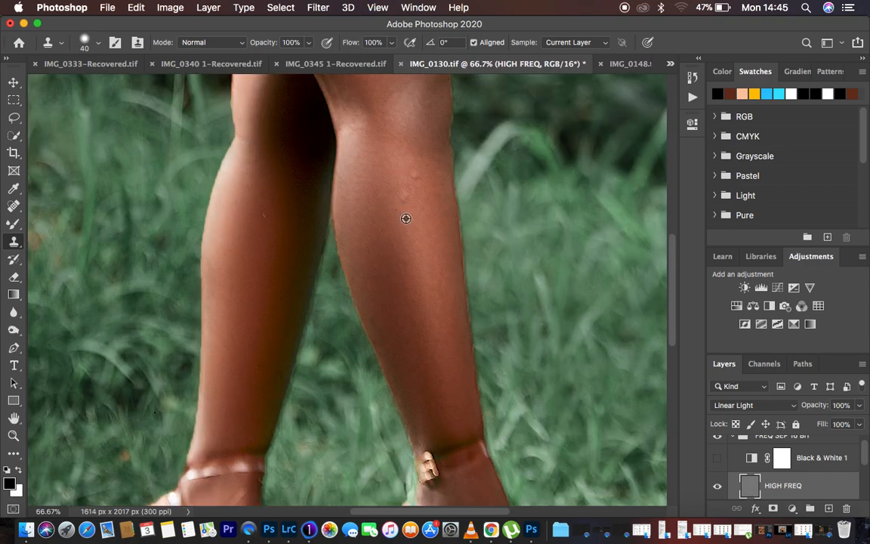
left_click(414, 176)
Clone clean skin texture along the back edge of the front thigh up to the shorts on HIGH FREQ.
scroll(428, 338, "up", 5)
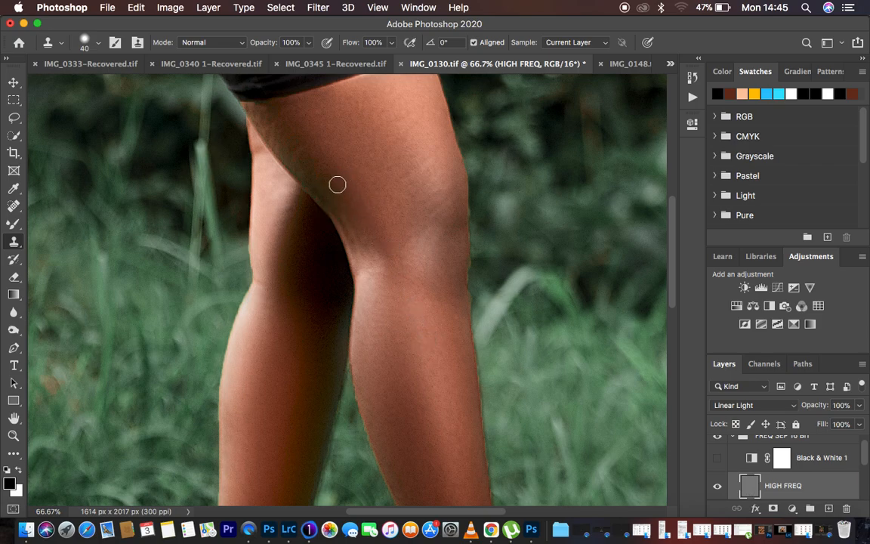
left_click(320, 150, "alt")
left_click(337, 180, "alt")
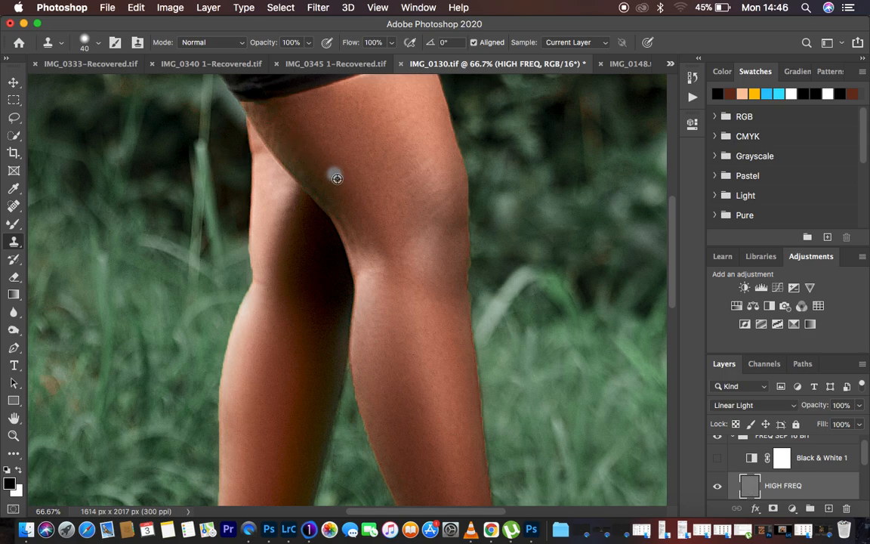
left_click(275, 112)
left_click(291, 115, "alt")
left_click(262, 115)
left_click_drag(263, 114, 238, 103)
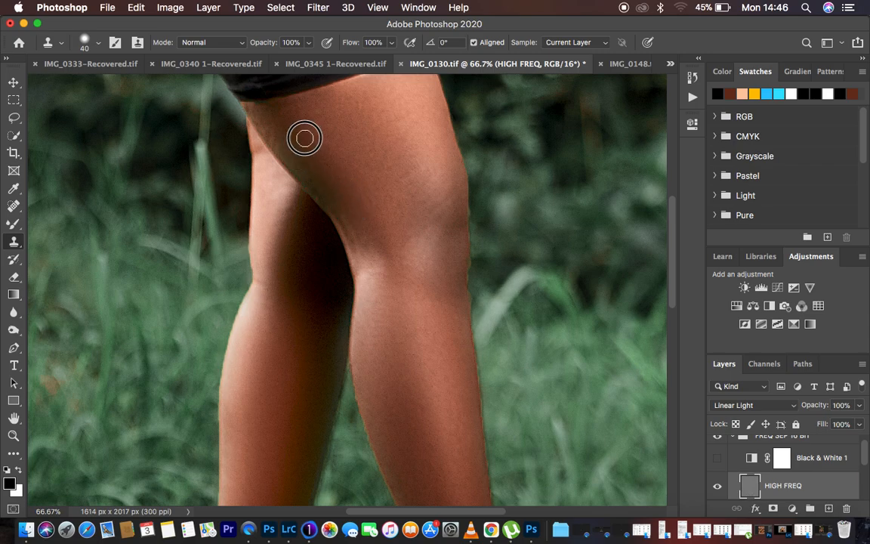
Toggle the visibility of HIGH FREQ and the FREQ SEP 16 BIT group to compare the retouch before and after.
left_click(720, 485)
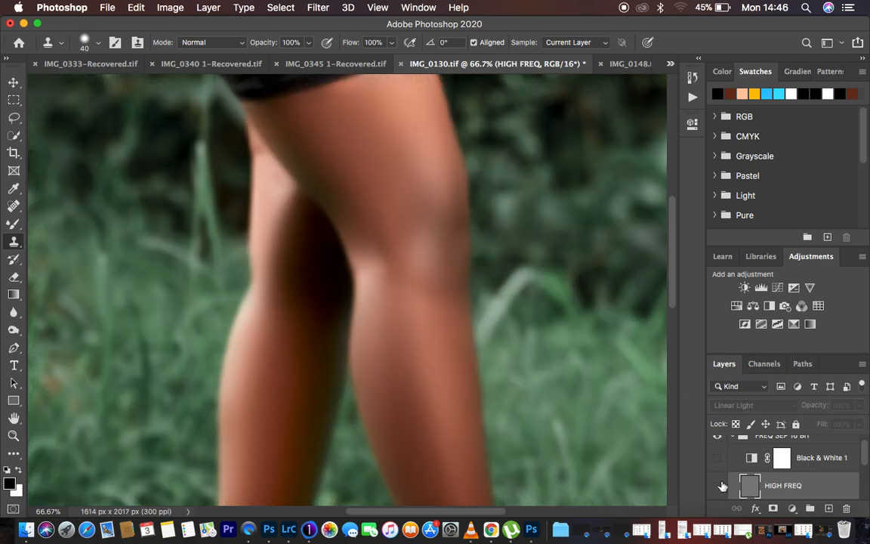
left_click(718, 439)
left_click(719, 438)
left_click(718, 438)
left_click(719, 438)
key("super+minus")
key("super+minus")
key("super+minus")
key("super+minus")
key("super+plus")
key("super+plus")
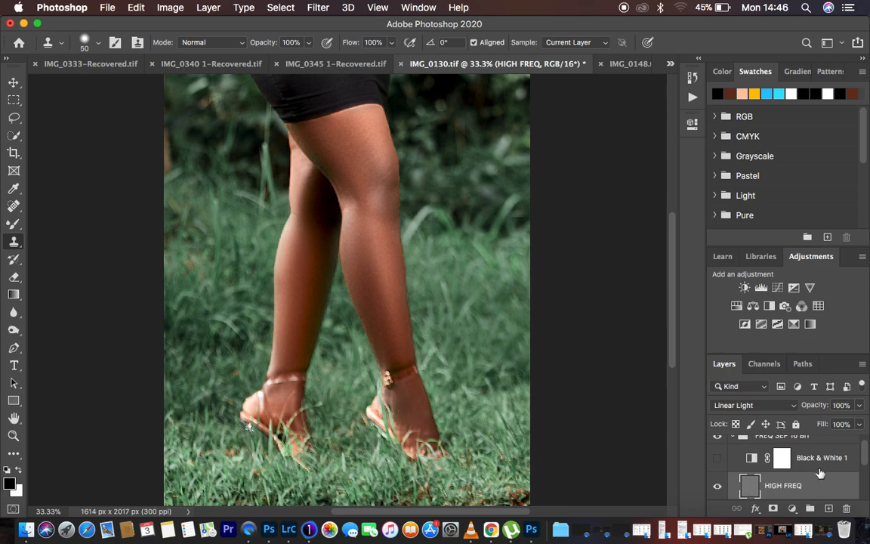
Make Layer 1 above LOW FEQ active and set up the regular Brush tool at 10% opacity.
scroll(821, 473, "down", 3)
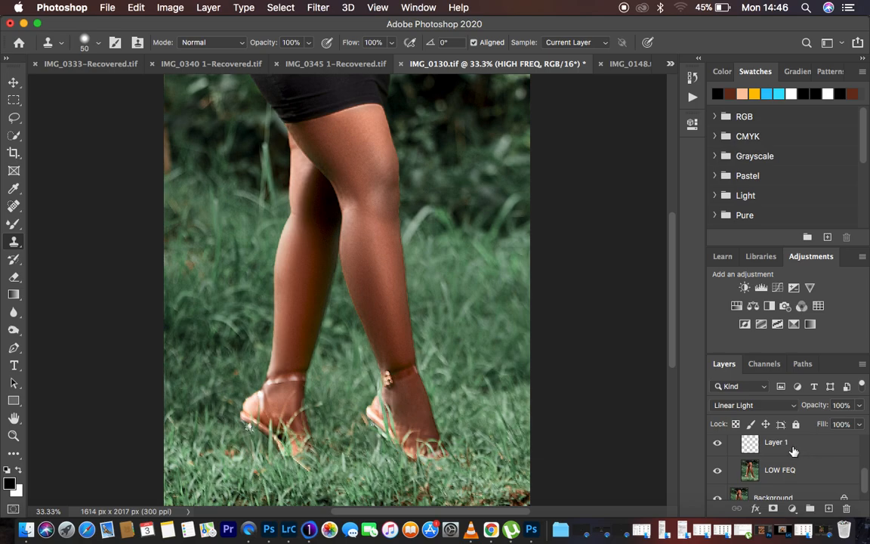
left_click(793, 451)
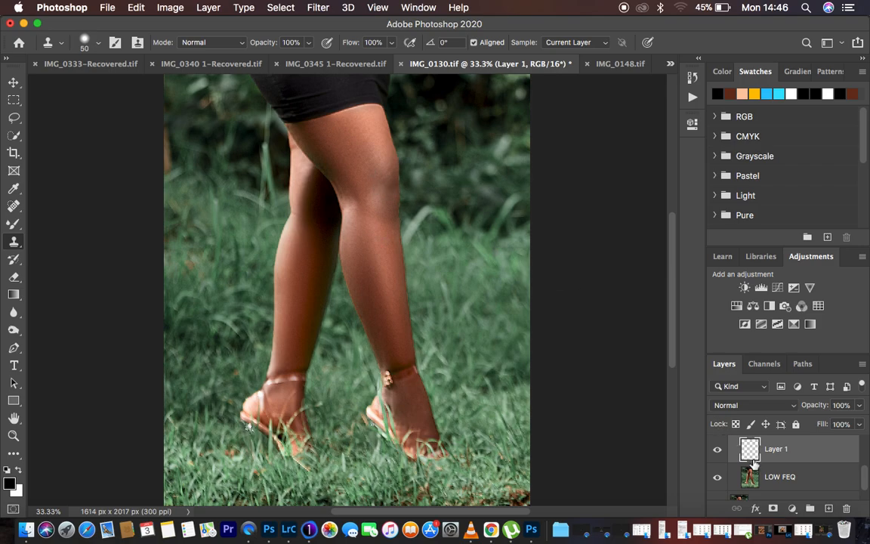
left_click(12, 224)
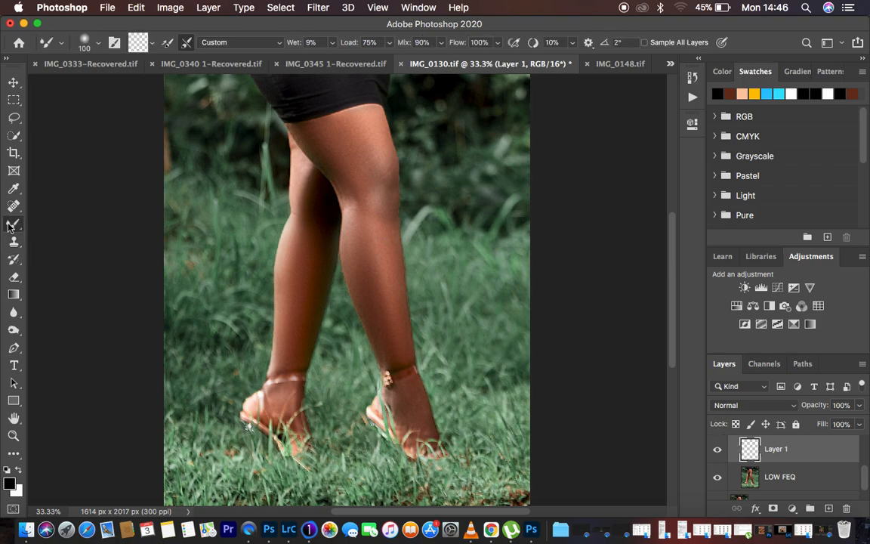
right_click(10, 226)
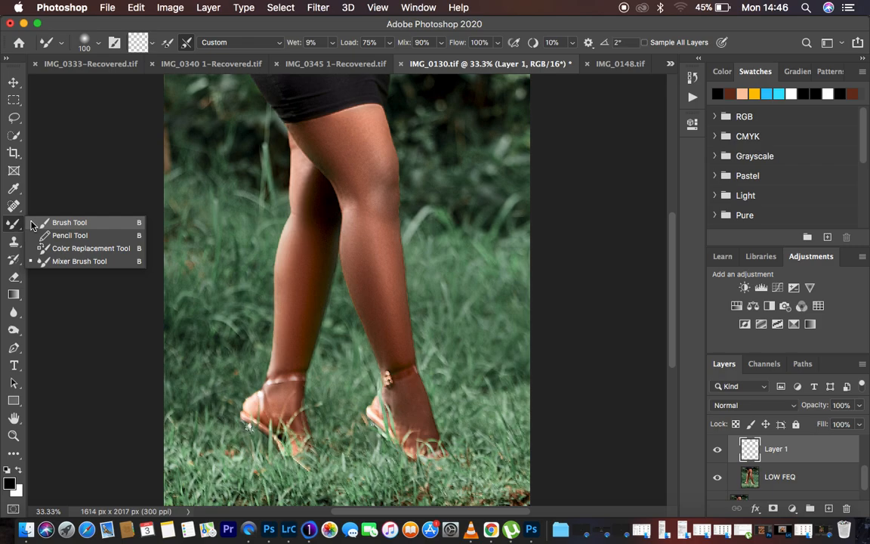
left_click(54, 223)
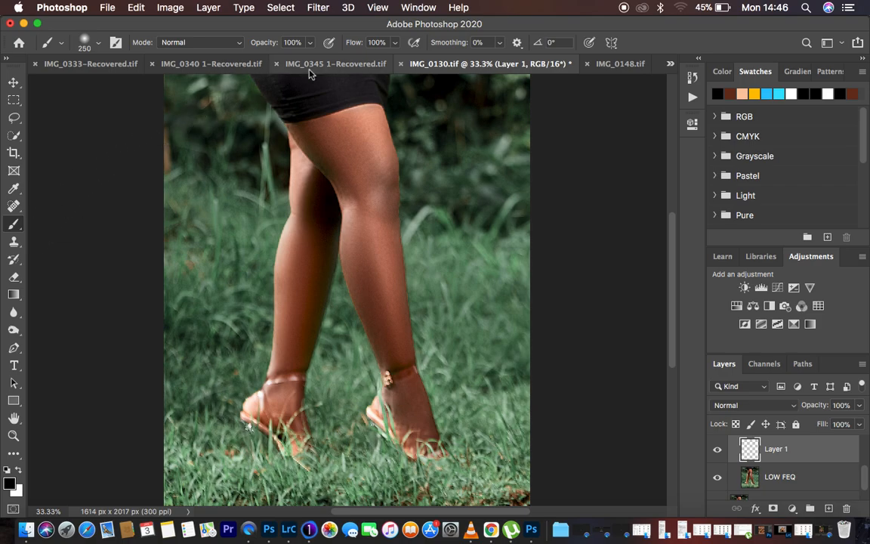
left_click_drag(273, 44, 210, 50)
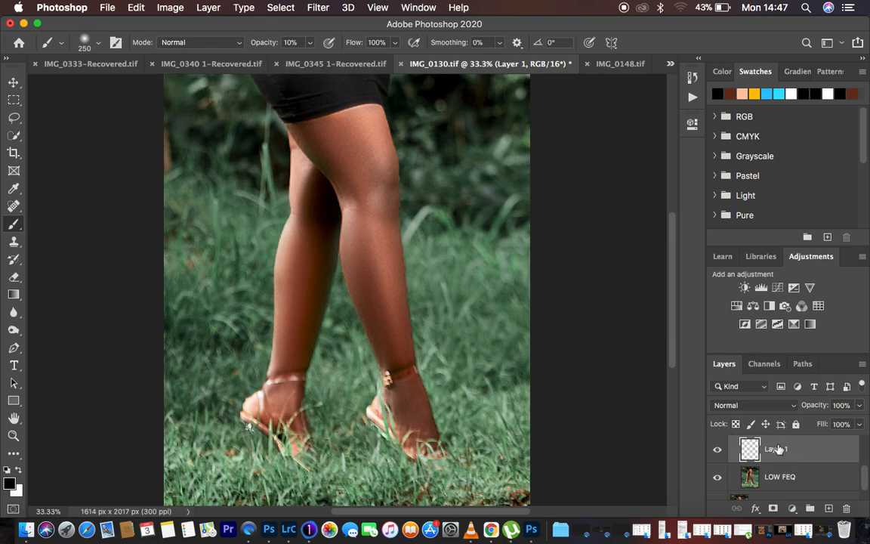
Sample the upper thigh's skin tone and paint it along the thigh's back edge with a 100 px brush.
key("bracketleft")
key("bracketleft")
left_click(334, 133, "alt")
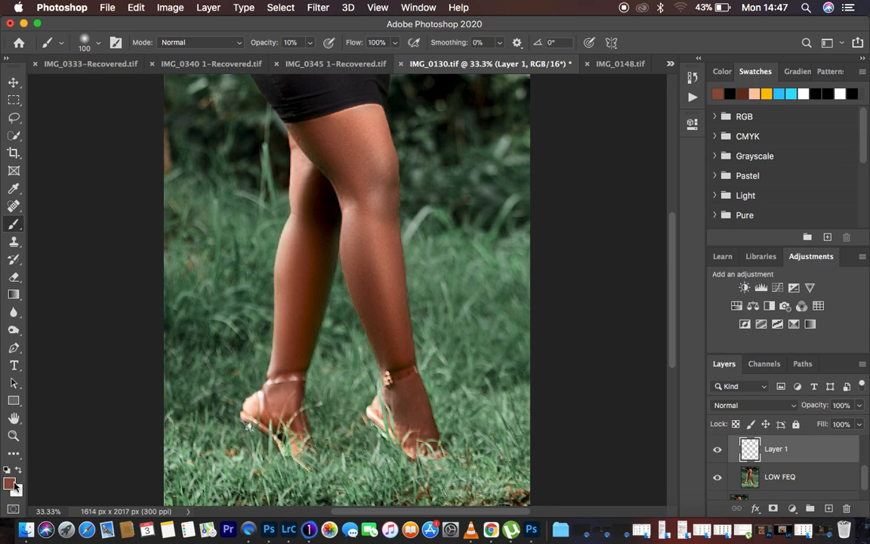
left_click(337, 131, "alt")
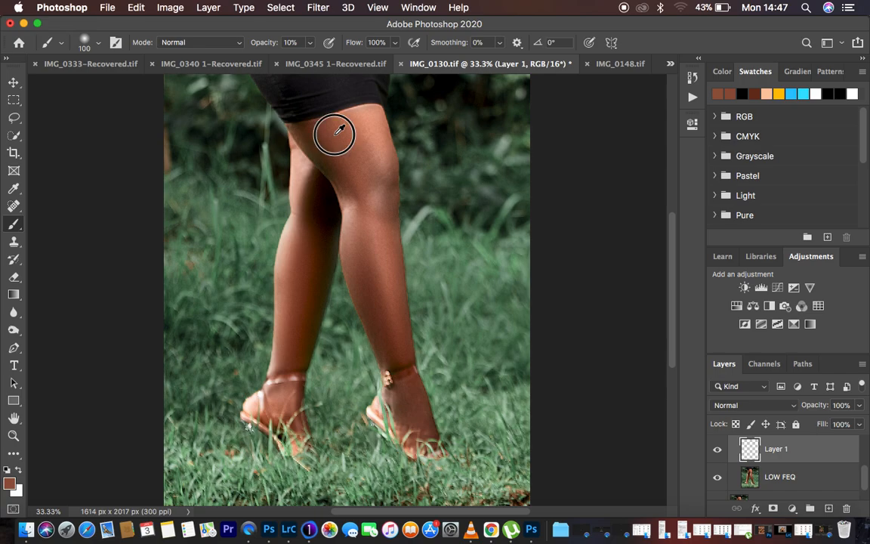
key("super+plus")
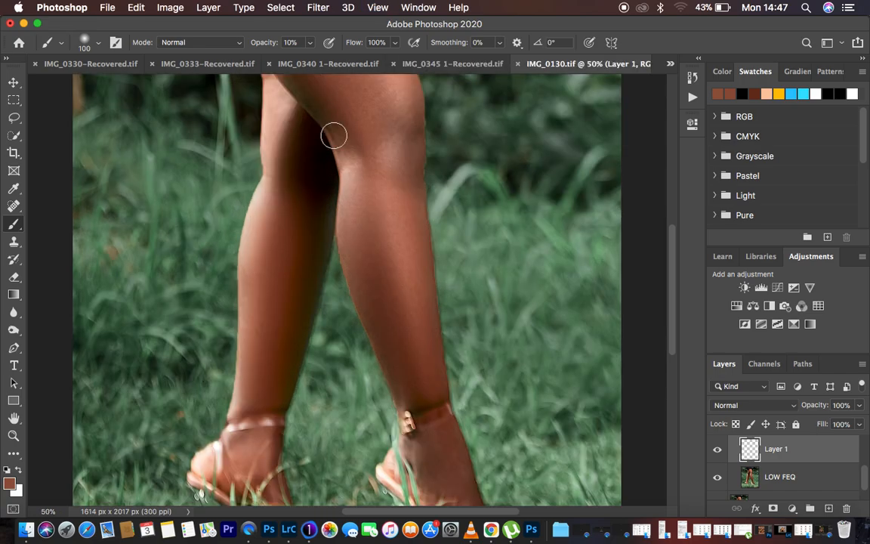
scroll(363, 189, "up", 3)
mouse_move(283, 207)
left_mouse_down()
mouse_move(305, 238)
mouse_move(286, 227)
mouse_move(332, 269)
mouse_move(303, 237)
mouse_move(326, 260)
mouse_move(300, 238)
mouse_move(340, 290)
mouse_move(307, 217)
left_mouse_up()
Toggle Layer 1's visibility to compare the thigh with and without the painted skin tone.
left_click(718, 450)
left_click(717, 450)
left_click(717, 450)
left_click(717, 450)
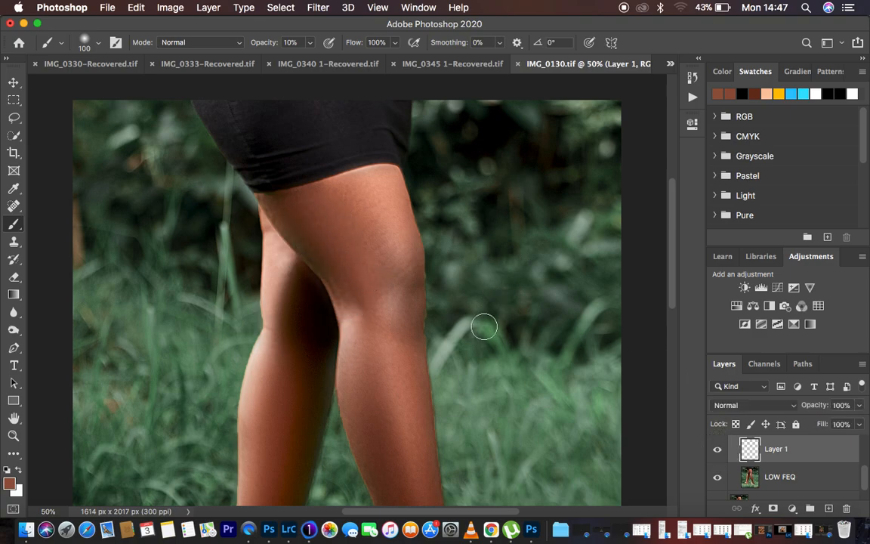
Resample nearby skin tones and paint down the back of the front thigh from the shorts towards the knee.
left_click(335, 231, "alt")
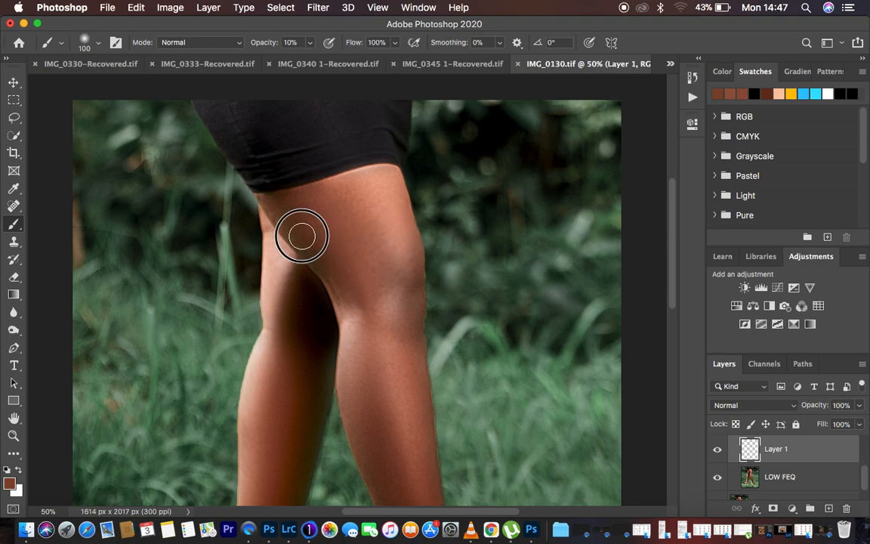
left_click(317, 198, "alt")
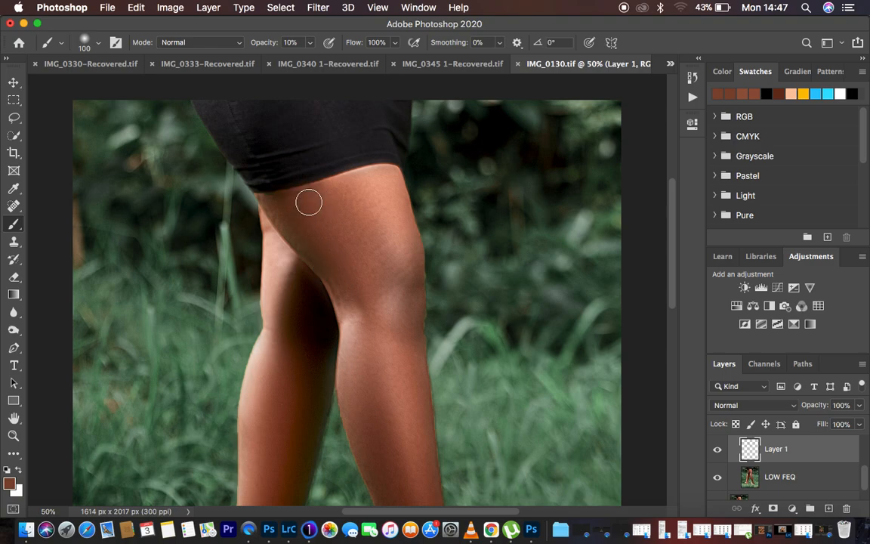
left_click(306, 200, "alt")
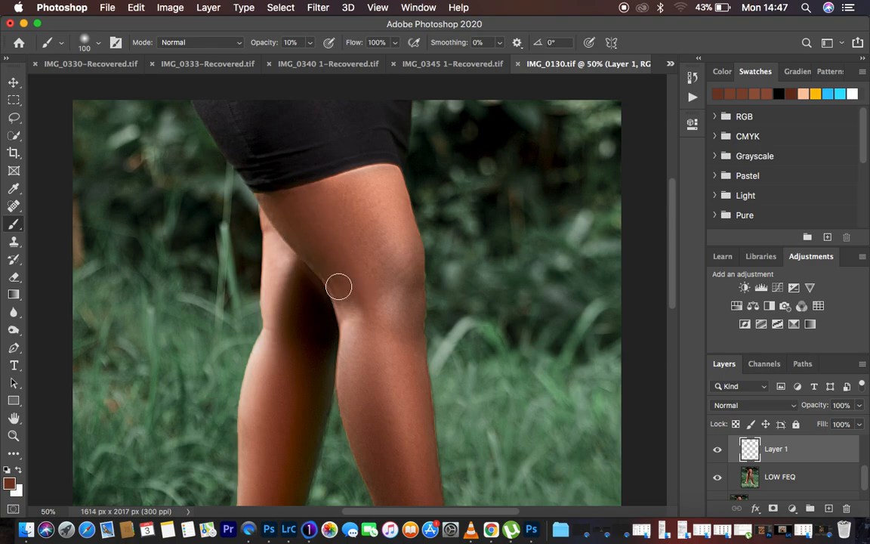
left_click(296, 202, "alt")
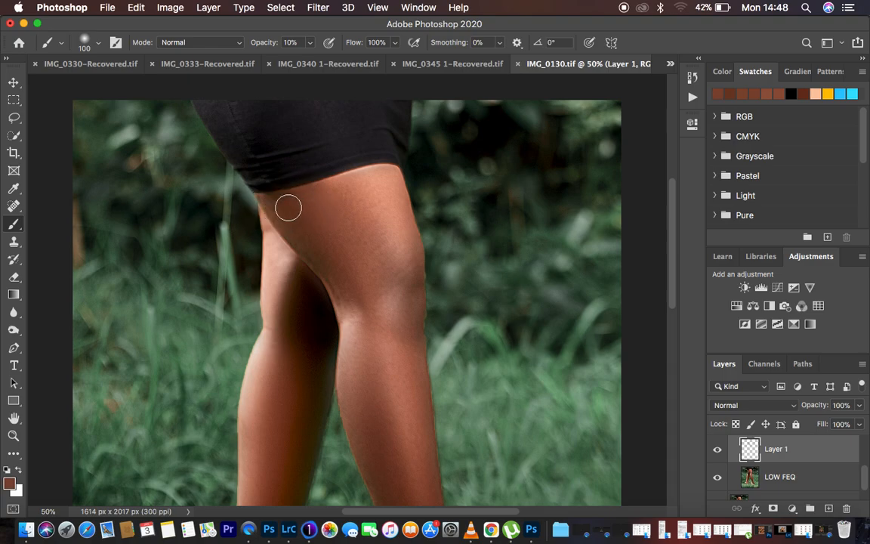
left_click(308, 193, "alt")
left_click_drag(282, 214, 325, 262)
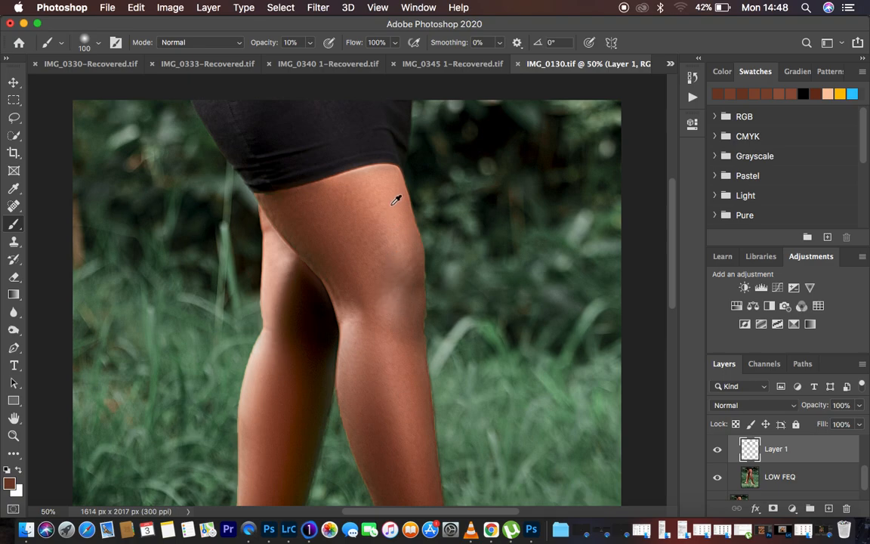
Blend the mid-thigh and the area just above the front knee with skin tones sampled from the thigh.
left_click(355, 257, "alt")
left_click_drag(365, 258, 378, 273)
left_click(358, 216, "alt")
left_click_drag(364, 225, 381, 245)
left_click(353, 218, "alt")
left_click(342, 198, "alt")
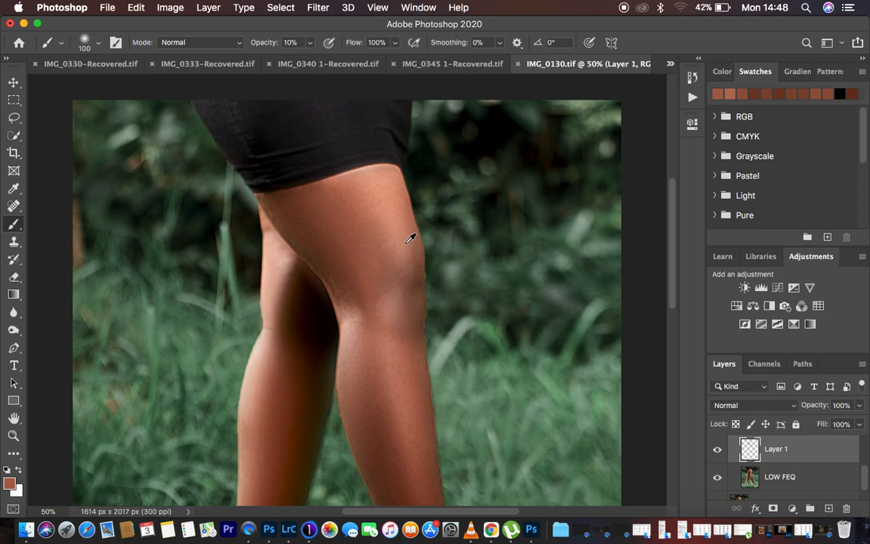
Even out the front and back of the front leg's knee and the upper calf with sampled skin tones.
left_click(408, 214, "alt")
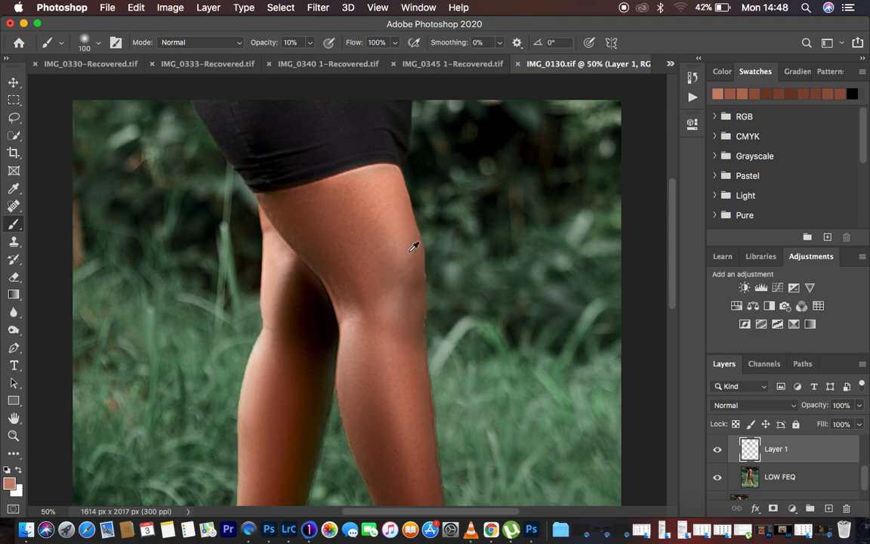
left_click(403, 209, "alt")
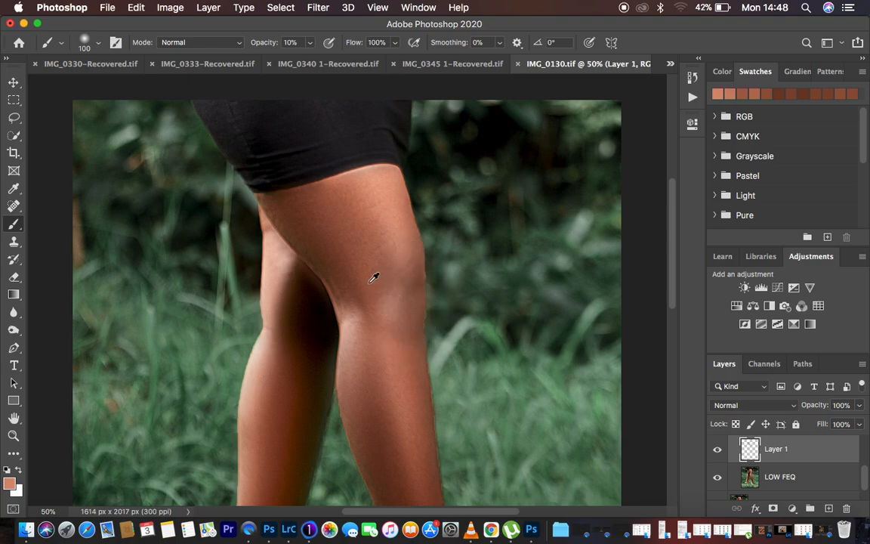
left_click(358, 263, "alt")
left_click(327, 268, "alt")
left_click_drag(342, 290, 343, 281)
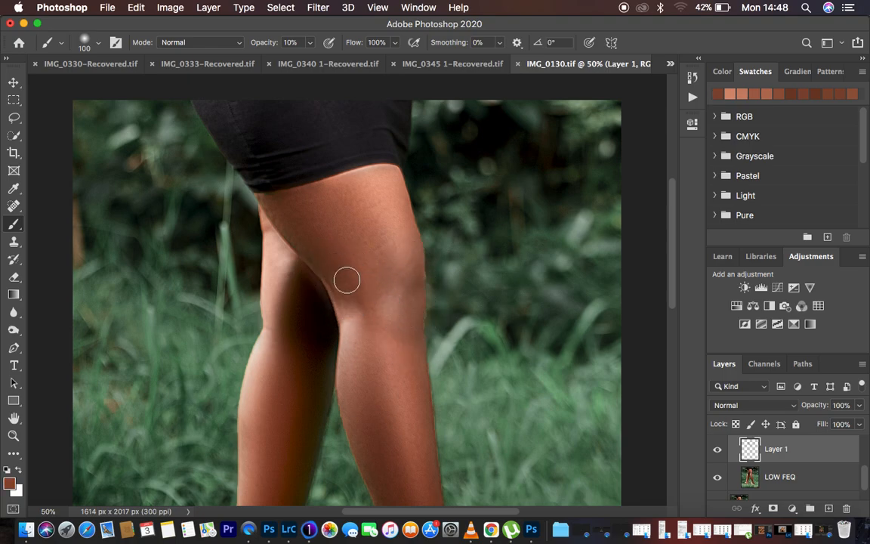
left_click(367, 287, "alt")
left_click_drag(367, 327, 377, 334)
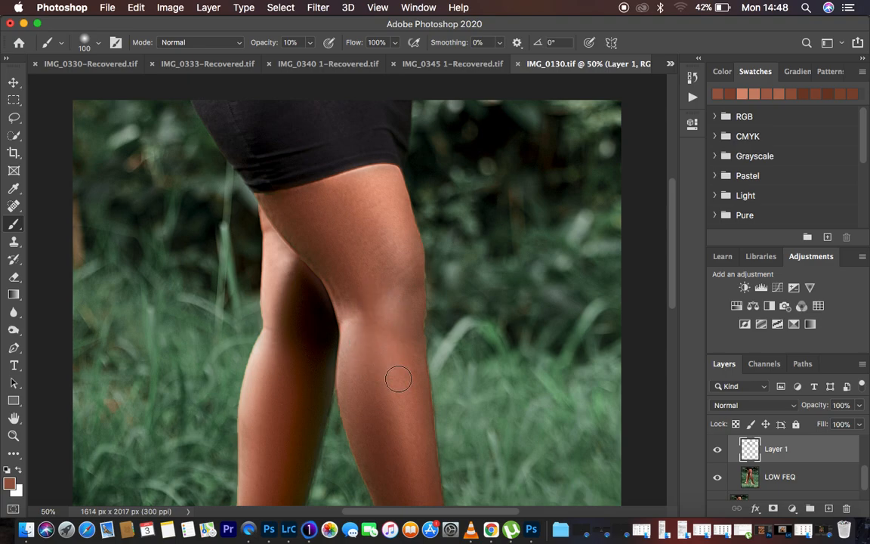
Sample the lighter shin tone and paint it down the front leg's lower leg with a 175 px brush.
scroll(378, 321, "down", 5)
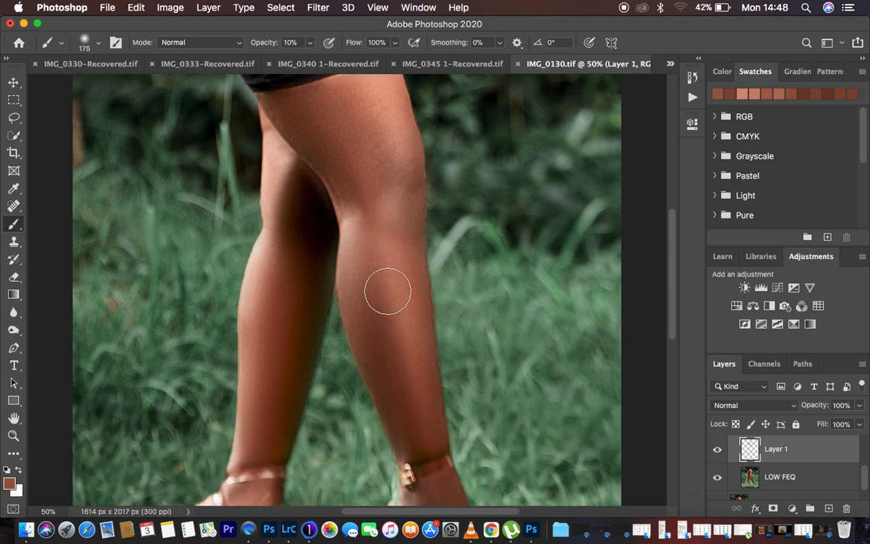
left_click(394, 279, "alt")
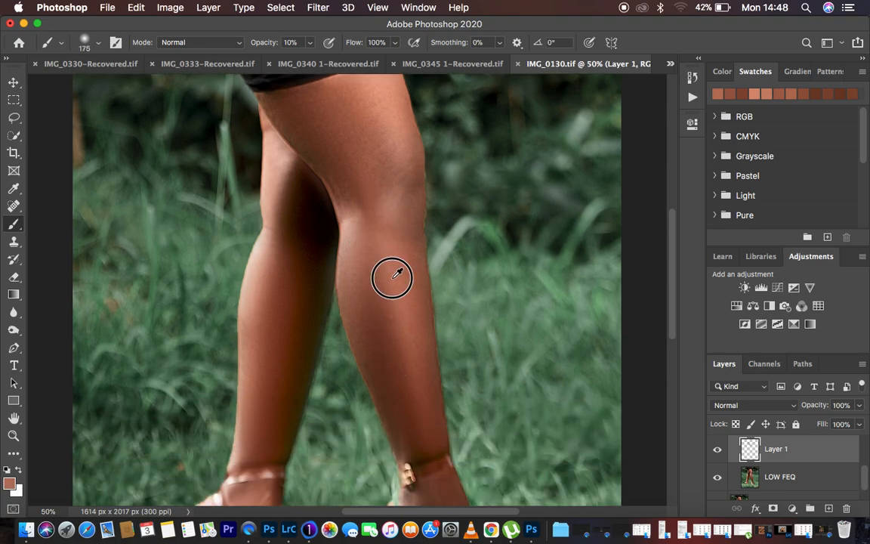
mouse_move(374, 253)
left_mouse_down()
mouse_move(379, 336)
mouse_move(407, 414)
left_mouse_up()
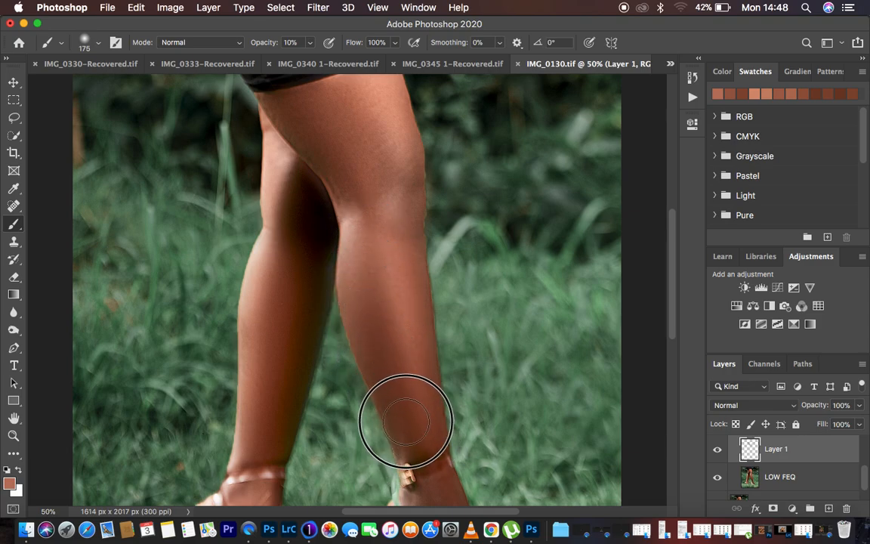
Blend the front leg's shin from below the knee to the ankle using sampled tones and an 80–90 px brush.
left_click(411, 268, "alt")
left_click_drag(411, 259, 411, 250)
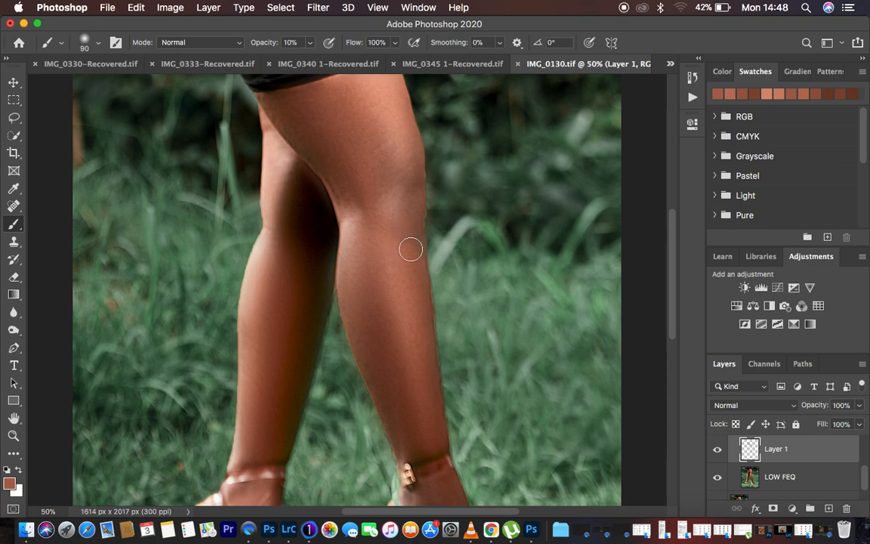
left_click(411, 261, "alt")
mouse_move(415, 250)
left_mouse_down()
mouse_move(441, 431)
mouse_move(425, 433)
left_mouse_up()
left_click(402, 431, "alt")
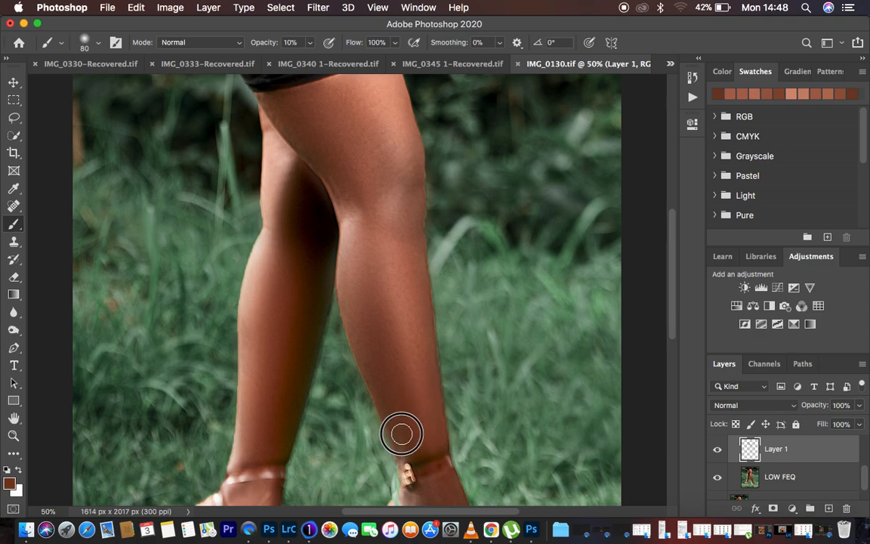
Sample the dark inner-thigh tone and paint it along the underside of the front thigh with the 80 px brush.
left_click(297, 133, "alt")
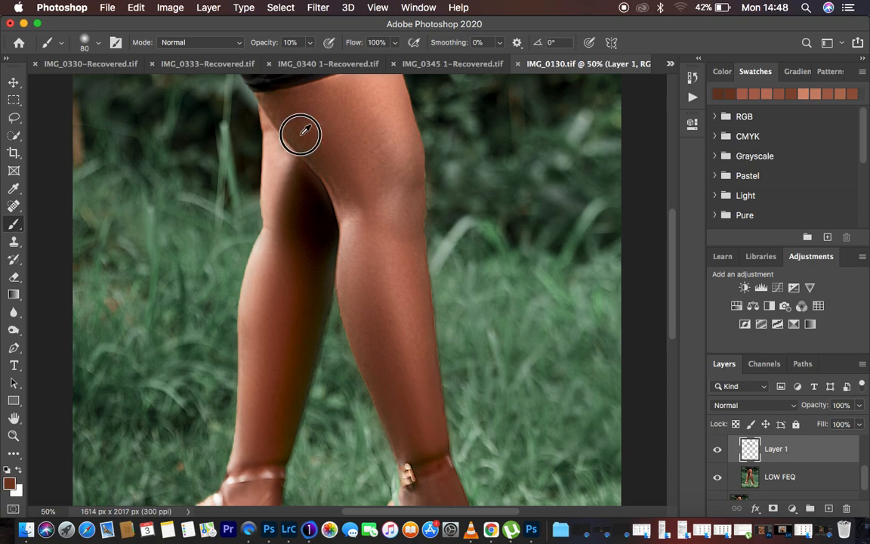
left_click(301, 142, "alt")
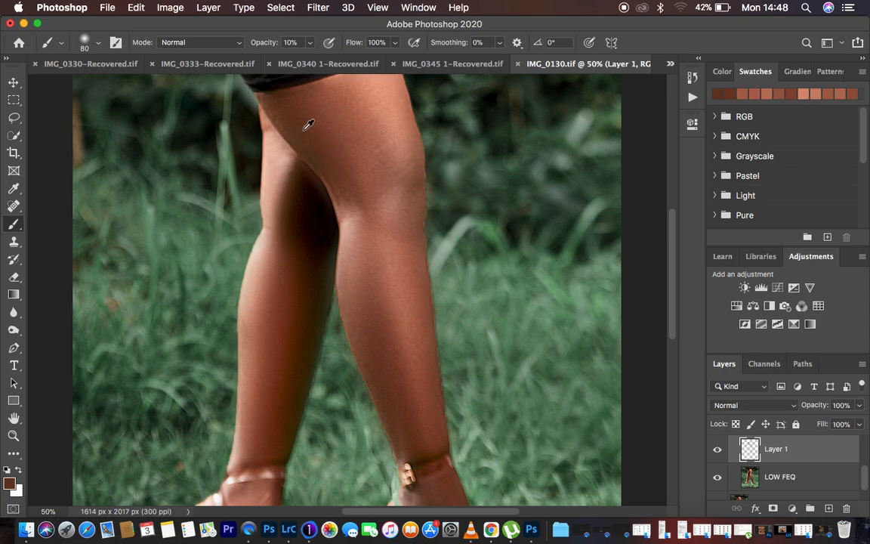
left_click(316, 167, "alt")
left_click_drag(319, 162, 288, 147)
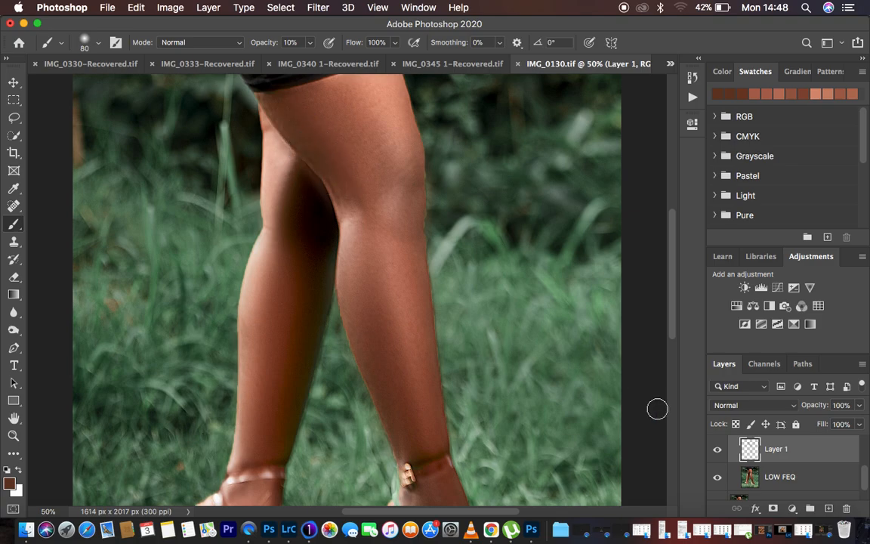
Compare the legs before and after retouching by toggling the FREQ SEP 16 BIT group's visibility.
scroll(802, 468, "up", 3)
left_click(718, 447)
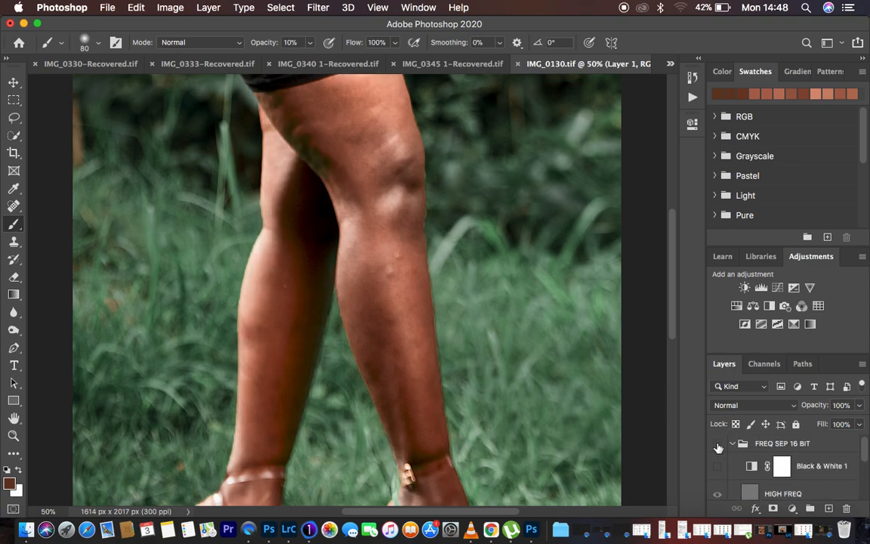
left_click(718, 446)
left_click(717, 446)
left_click(717, 446)
left_click(718, 446)
left_click(718, 446)
left_click(718, 446)
left_click(718, 446)
left_click(717, 446)
left_click(717, 446)
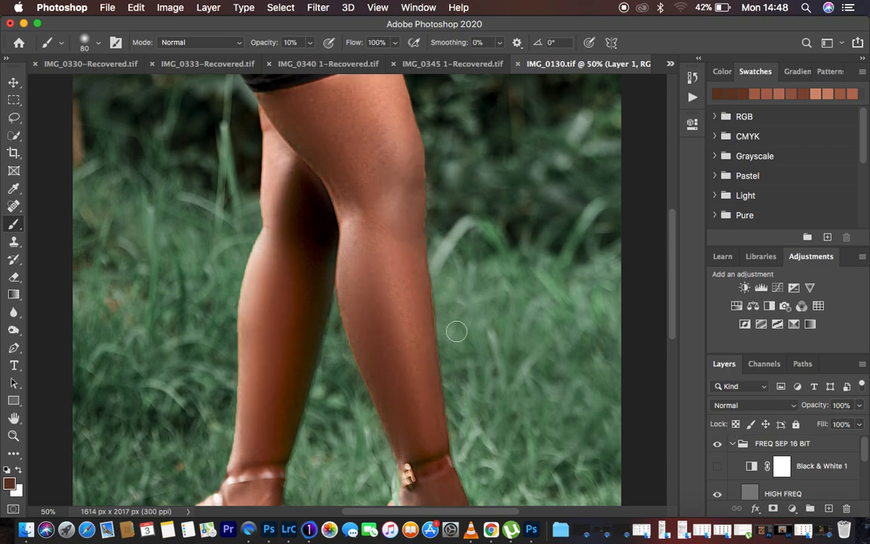
Blend the front leg's calf and lower shin with skin tones sampled from the knee and calf.
left_click(414, 146, "alt")
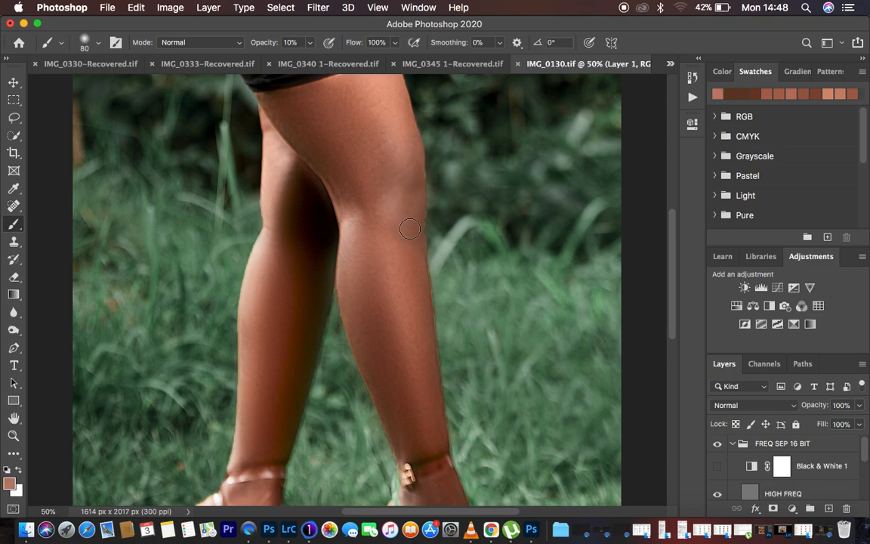
left_click(415, 313, "alt")
mouse_move(418, 331)
left_mouse_down()
mouse_move(419, 351)
mouse_move(423, 312)
mouse_move(426, 363)
left_mouse_up()
scroll(425, 369, "down", 5)
left_click(397, 317, "alt")
mouse_move(397, 314)
left_mouse_down()
mouse_move(391, 320)
mouse_move(416, 369)
mouse_move(420, 346)
mouse_move(423, 355)
left_mouse_up()
Sample the front leg's calf tone and paint it over the ankle and foot with a 125 px brush.
left_click(408, 324, "alt")
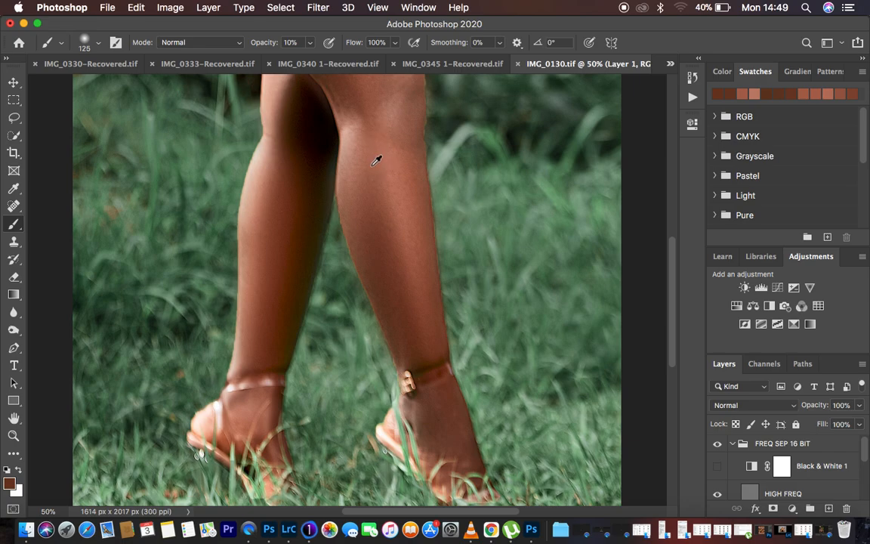
left_click(415, 188, "alt")
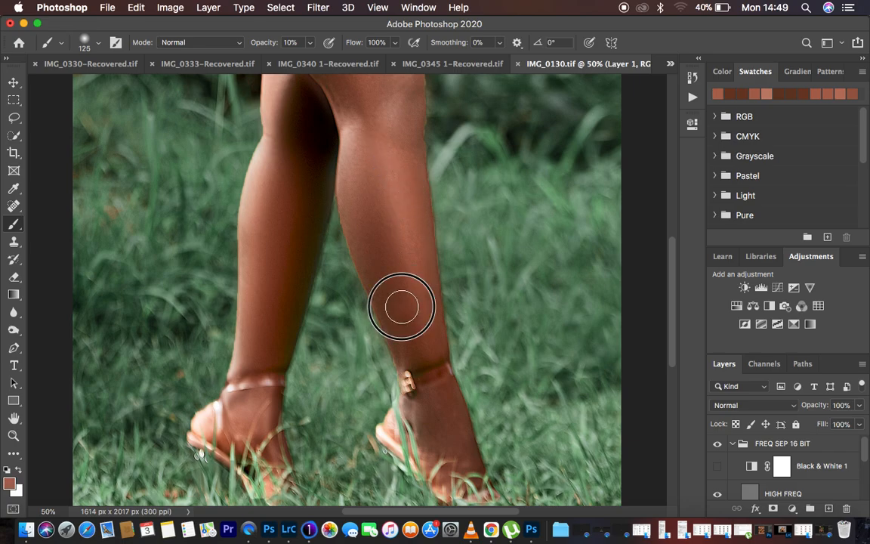
mouse_move(403, 337)
left_mouse_down()
mouse_move(398, 311)
mouse_move(416, 357)
mouse_move(432, 370)
left_mouse_up()
mouse_move(434, 413)
left_mouse_down()
mouse_move(454, 431)
mouse_move(442, 461)
mouse_move(423, 414)
mouse_move(445, 400)
mouse_move(460, 459)
mouse_move(426, 423)
mouse_move(451, 410)
mouse_move(469, 461)
mouse_move(449, 402)
mouse_move(432, 420)
mouse_move(445, 458)
mouse_move(416, 410)
mouse_move(436, 398)
mouse_move(435, 364)
mouse_move(439, 398)
mouse_move(418, 363)
mouse_move(447, 398)
mouse_move(460, 443)
mouse_move(451, 466)
mouse_move(395, 406)
left_mouse_up()
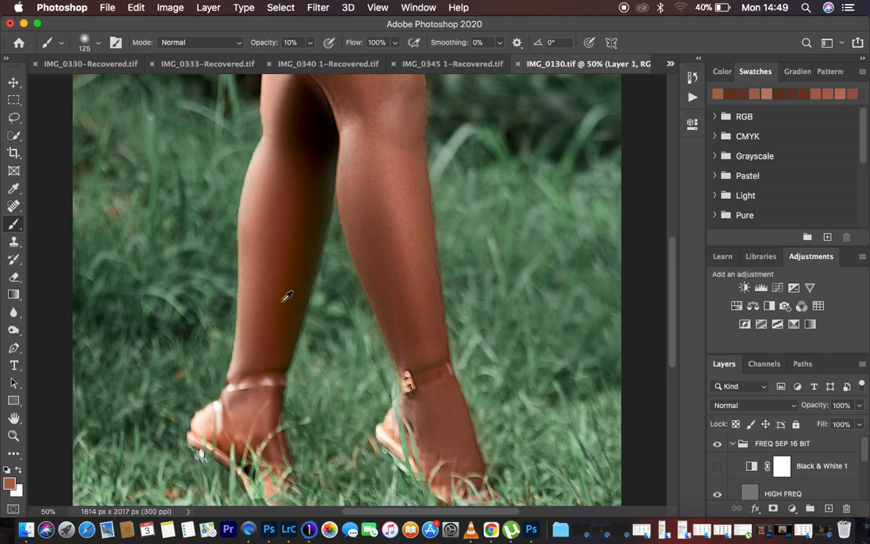
Even out the rear leg's knee and calf with skin tones sampled from the calf.
left_click(266, 229, "alt")
mouse_move(295, 186)
left_mouse_down()
mouse_move(302, 256)
mouse_move(307, 244)
mouse_move(277, 355)
mouse_move(304, 247)
mouse_move(306, 158)
mouse_move(298, 145)
mouse_move(321, 168)
mouse_move(318, 155)
mouse_move(281, 155)
left_mouse_up()
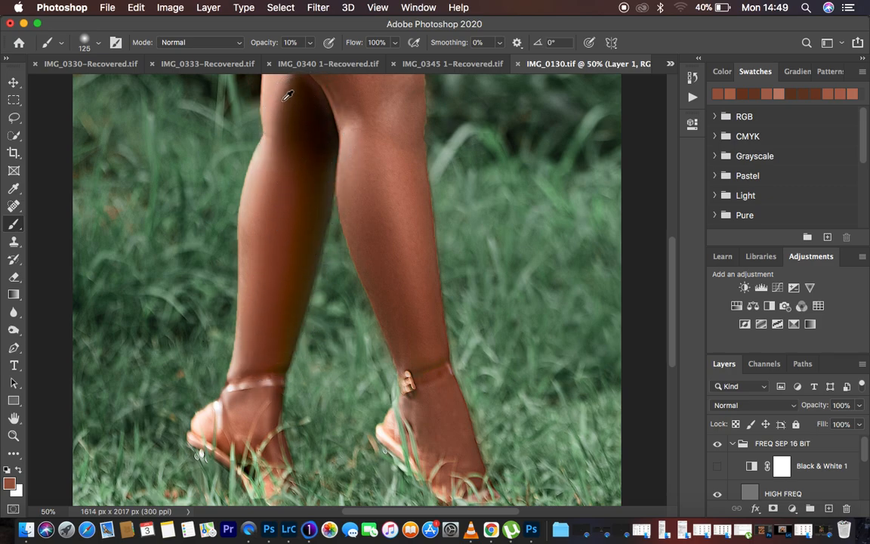
left_click(281, 187, "alt")
mouse_move(286, 89)
left_mouse_down()
mouse_move(283, 116)
mouse_move(292, 129)
mouse_move(310, 124)
mouse_move(317, 157)
mouse_move(316, 136)
mouse_move(317, 201)
mouse_move(285, 346)
mouse_move(290, 317)
left_mouse_up()
Blend the rear leg's shaded side, ankle and shin with tones sampled from the lower leg and foot.
left_click(296, 284, "alt")
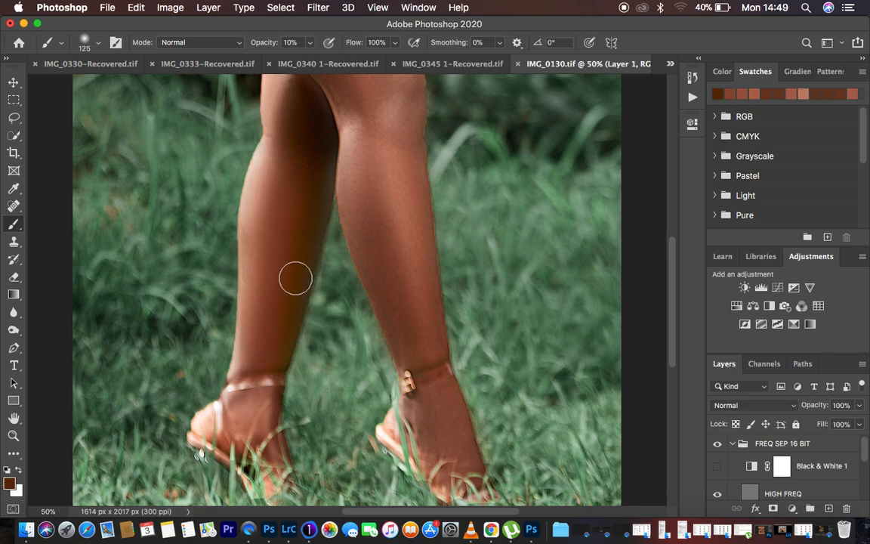
mouse_move(306, 248)
left_mouse_down()
mouse_move(284, 330)
mouse_move(305, 188)
mouse_move(269, 399)
left_mouse_up()
left_click(242, 404, "alt")
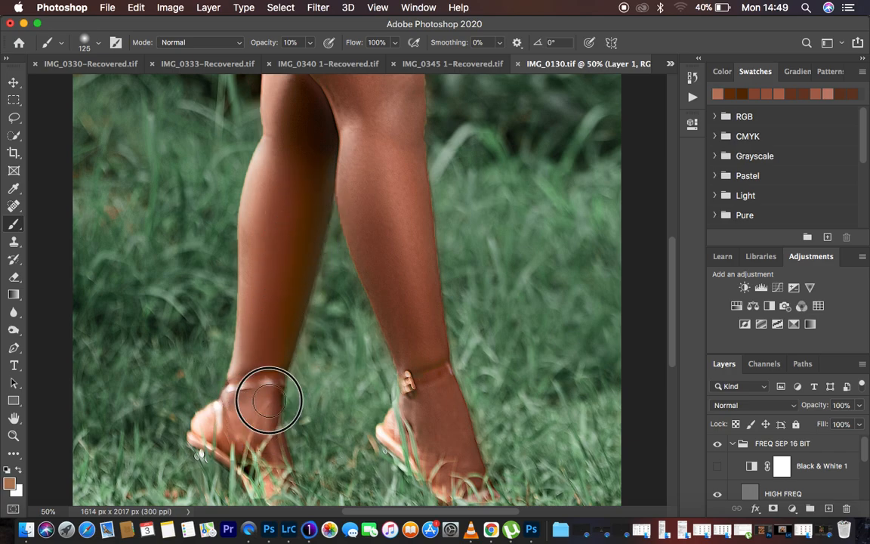
mouse_move(256, 316)
left_mouse_down()
mouse_move(257, 182)
mouse_move(284, 89)
mouse_move(311, 102)
mouse_move(295, 162)
left_mouse_up()
Blend the rear thigh below the shorts with sampled skin tones and sample the darker tone of the front thigh.
scroll(384, 170, "up", 5)
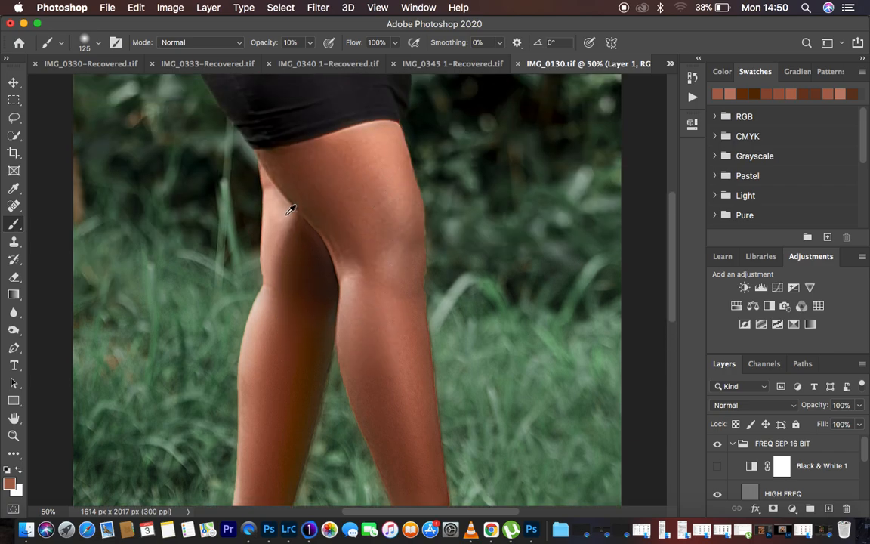
mouse_move(271, 218)
left_mouse_down()
mouse_move(290, 243)
mouse_move(283, 242)
mouse_move(309, 254)
mouse_move(287, 217)
left_mouse_up()
left_click(275, 191, "alt")
mouse_move(292, 158)
left_mouse_down("alt")
mouse_move(269, 162)
mouse_move(290, 176)
left_mouse_up("alt")
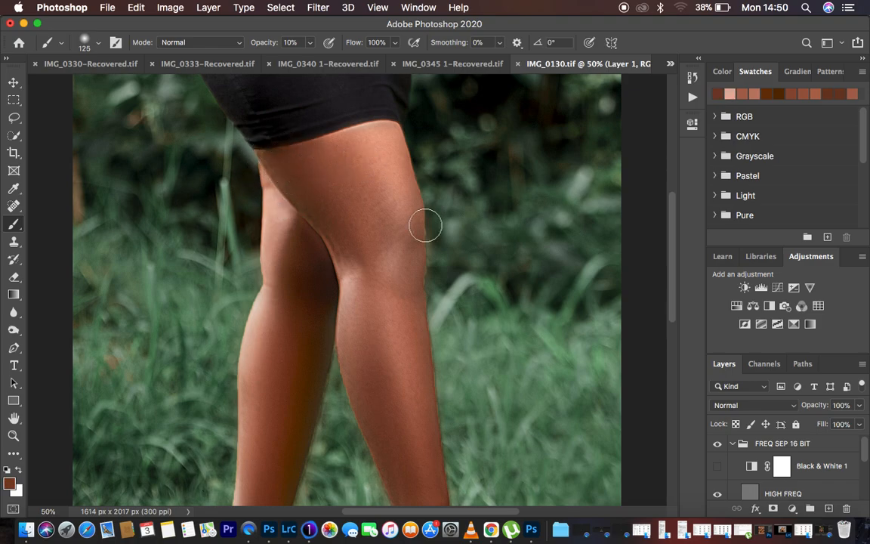
Compare the whole image with and without the retouching by toggling the FREQ SEP 16 BIT group.
scroll(425, 225, "down", 3)
scroll(425, 225, "up", 1)
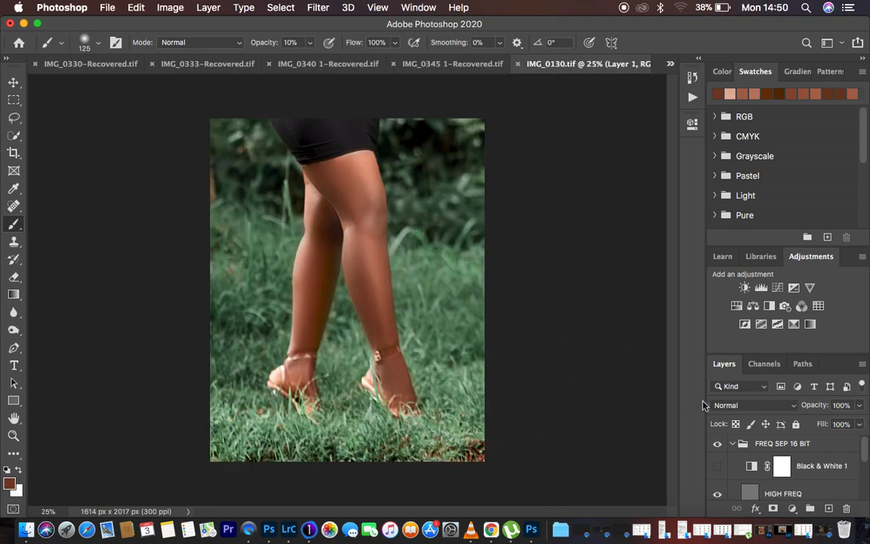
left_click(719, 445)
left_click(718, 445)
left_click(718, 445)
left_click(719, 445)
left_click(718, 445)
left_click(719, 445)
left_click(719, 445)
left_click(719, 445)
Sample the rear calf's reddish-brown and paint it over both legs at 200 px, then over the front foot at 125 px.
left_click(319, 263, "alt")
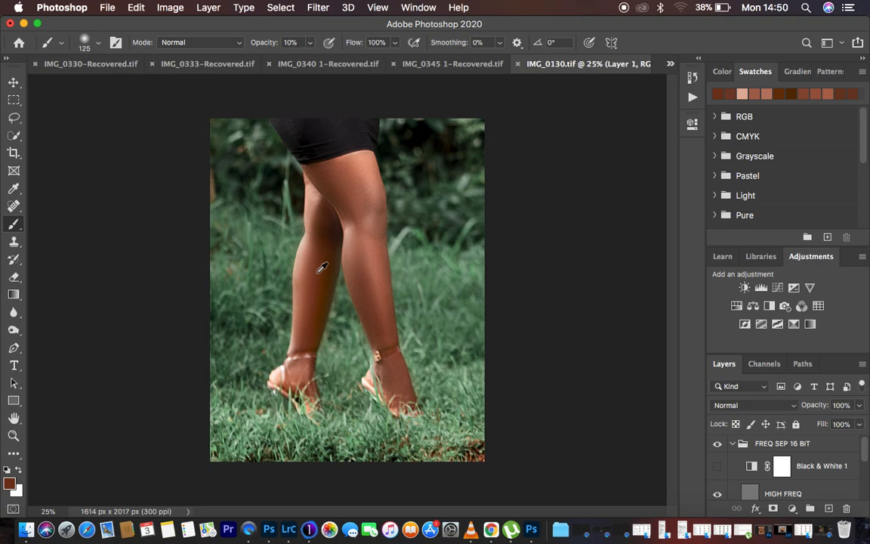
left_click(321, 279, "alt")
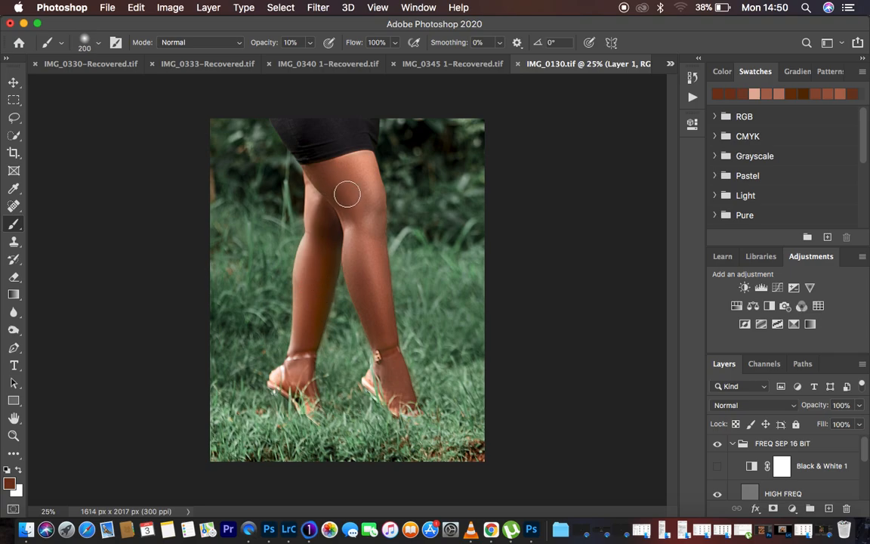
mouse_move(330, 177)
left_mouse_down()
mouse_move(354, 209)
mouse_move(355, 195)
mouse_move(362, 214)
mouse_move(356, 198)
mouse_move(375, 328)
mouse_move(368, 300)
mouse_move(390, 350)
mouse_move(360, 166)
mouse_move(367, 201)
mouse_move(374, 192)
mouse_move(376, 250)
left_mouse_up()
mouse_move(343, 191)
left_mouse_down()
mouse_move(344, 170)
mouse_move(353, 255)
mouse_move(392, 361)
mouse_move(395, 393)
mouse_move(351, 247)
mouse_move(355, 204)
mouse_move(338, 171)
mouse_move(346, 198)
mouse_move(358, 178)
mouse_move(371, 206)
mouse_move(371, 268)
mouse_move(362, 254)
mouse_move(393, 393)
left_mouse_up()
mouse_move(356, 209)
left_mouse_down()
mouse_move(332, 182)
mouse_move(314, 202)
mouse_move(323, 232)
mouse_move(304, 387)
left_mouse_up()
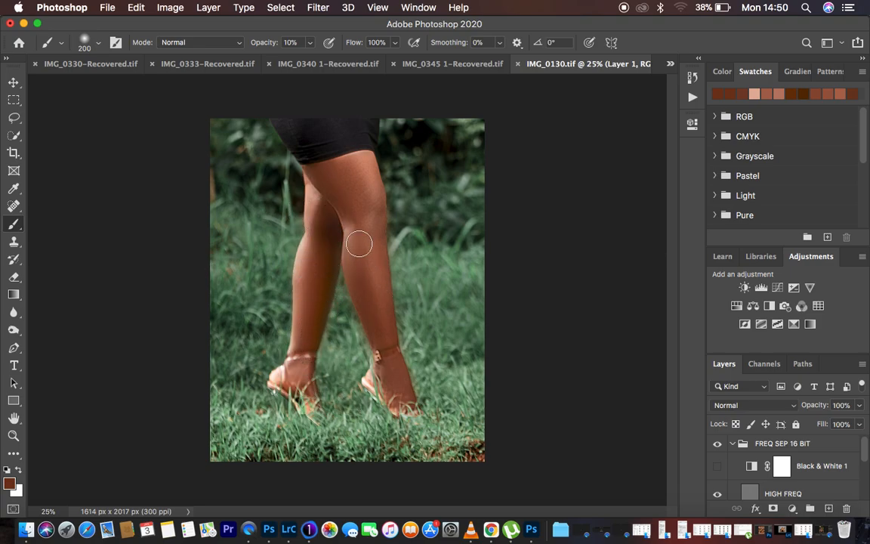
mouse_move(347, 170)
left_mouse_down()
mouse_move(374, 179)
mouse_move(375, 216)
mouse_move(352, 236)
left_mouse_up()
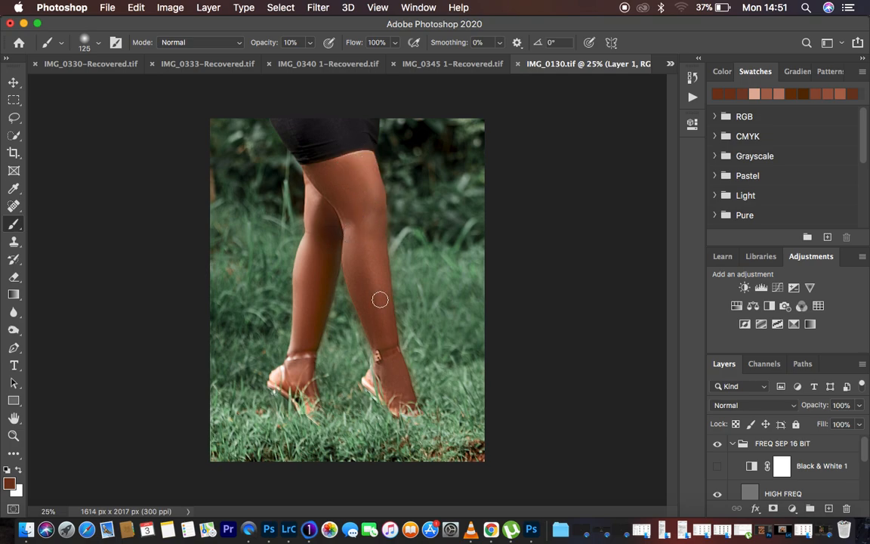
left_click_drag(386, 356, 396, 401)
Review the overall before and after at reduced zoom by toggling the FREQ SEP 16 BIT group's visibility.
key("super+minus")
key("super+minus")
key("super+minus")
key("super+equal")
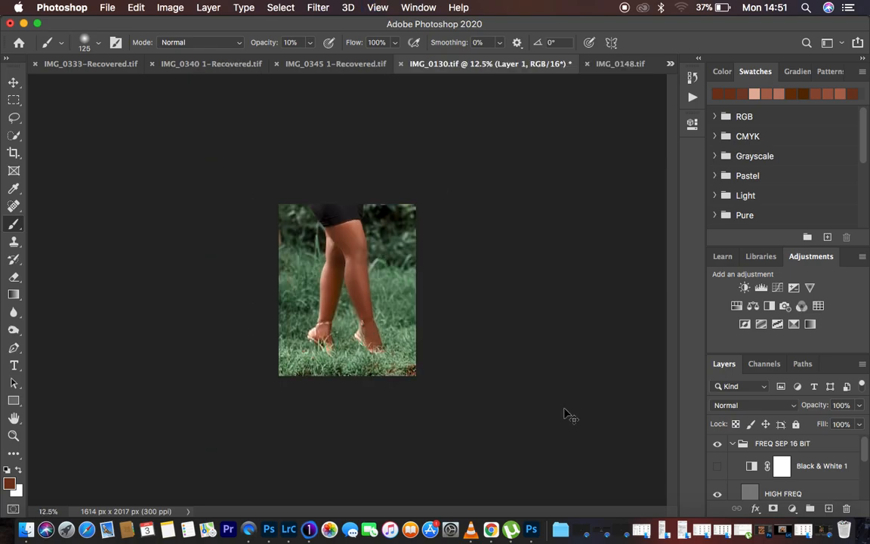
key("super+equal")
left_click(717, 445)
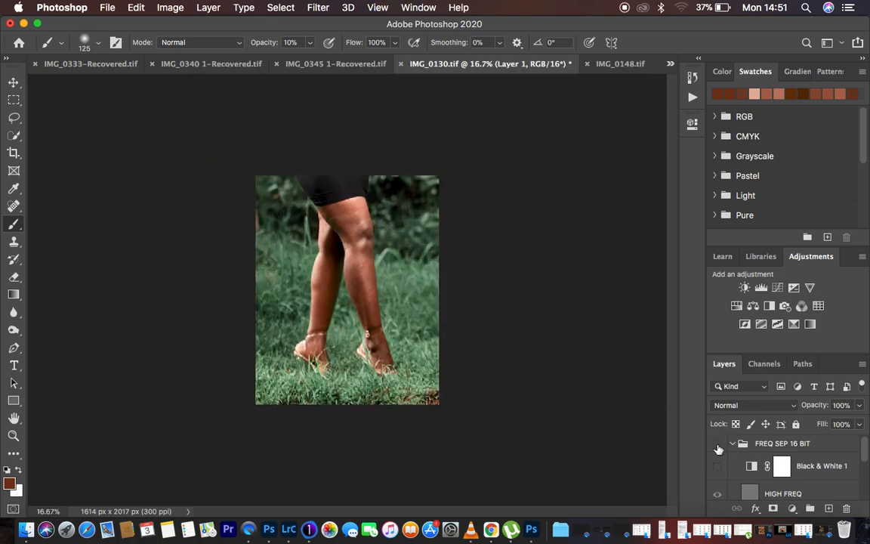
left_click(717, 448)
left_click(717, 447)
left_click(718, 448)
left_click(718, 447)
left_click(718, 447)
left_click(717, 447)
left_click(717, 447)
left_click(717, 447)
left_click(717, 447)
left_click(718, 448)
left_click(718, 448)
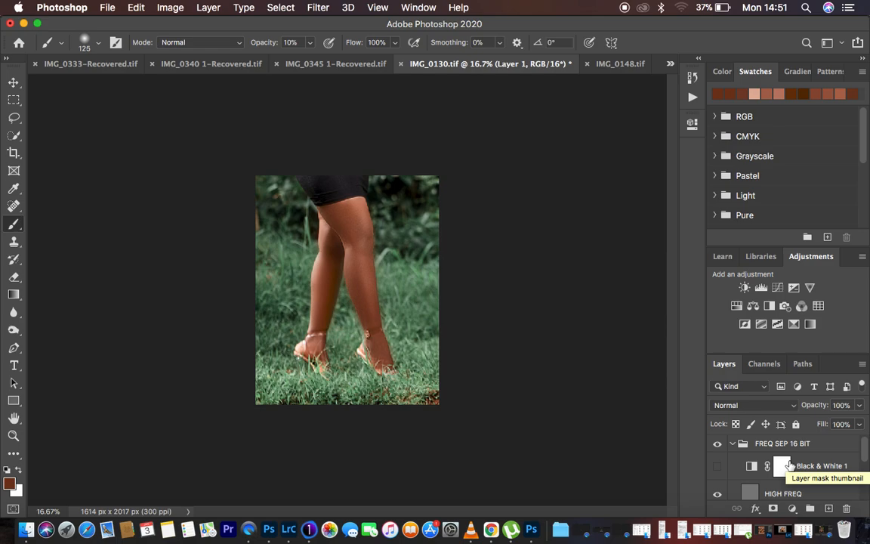
Delete the Black & White 1 adjustment layer and make Layer 1 active.
left_click(816, 467)
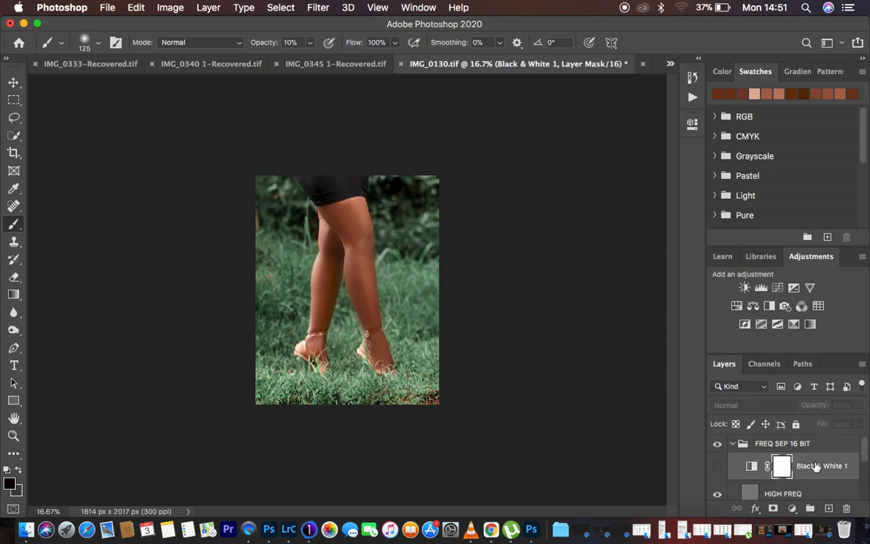
key("BackSpace")
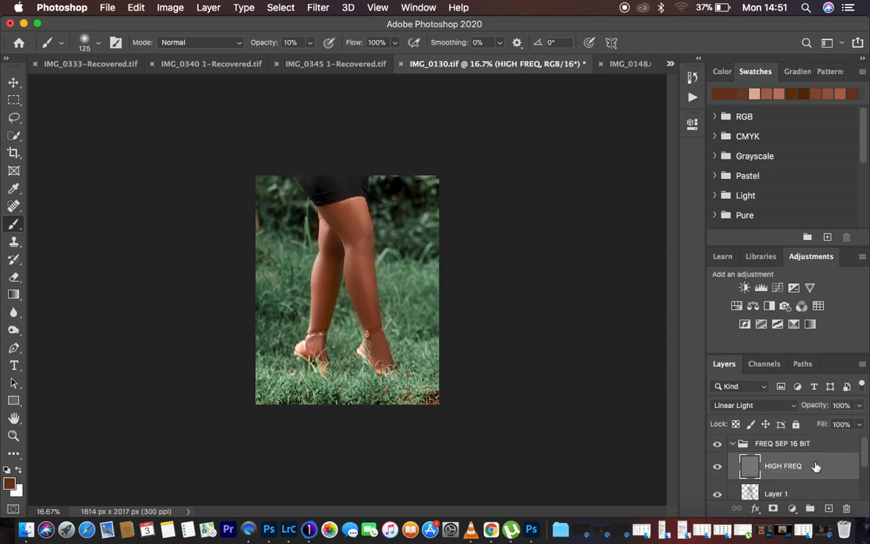
left_click(769, 494)
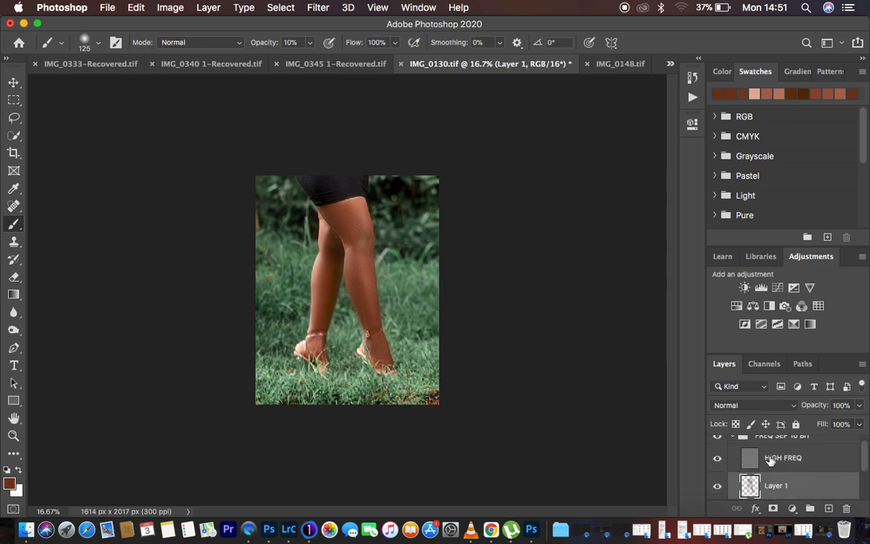
Examine the paint on Layer 1 by temporarily hiding LOW FEQ and Background, restore their visibility and look through the layer stack.
left_click(718, 454)
left_click(719, 458)
scroll(778, 470, "down", 2)
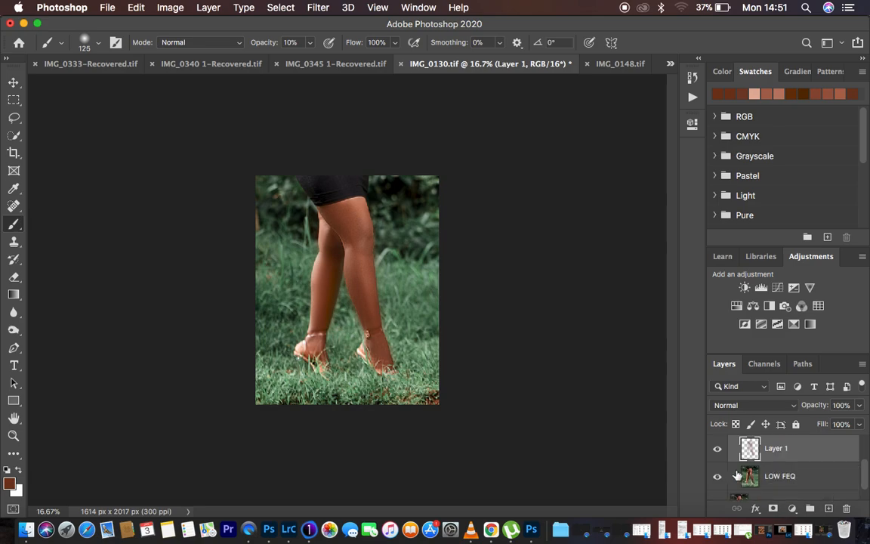
left_click(718, 475)
scroll(778, 476, "down", 1)
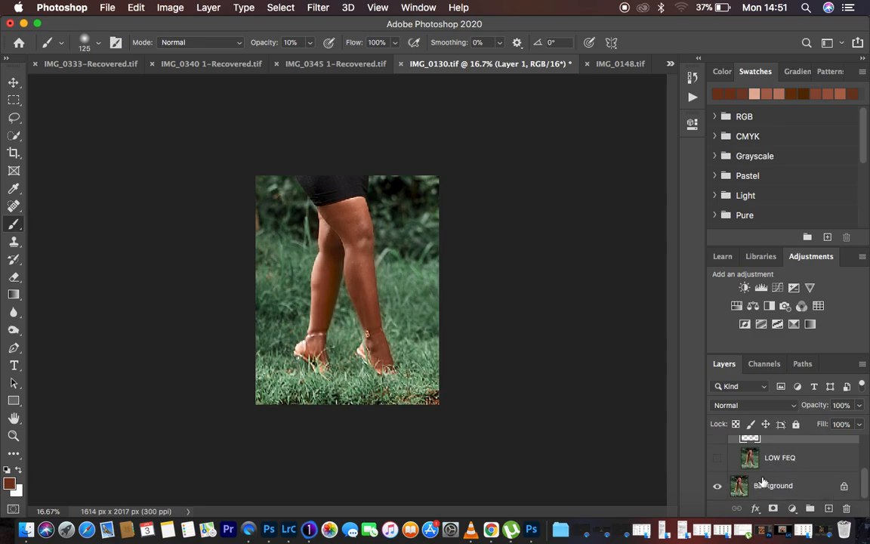
left_click(718, 488)
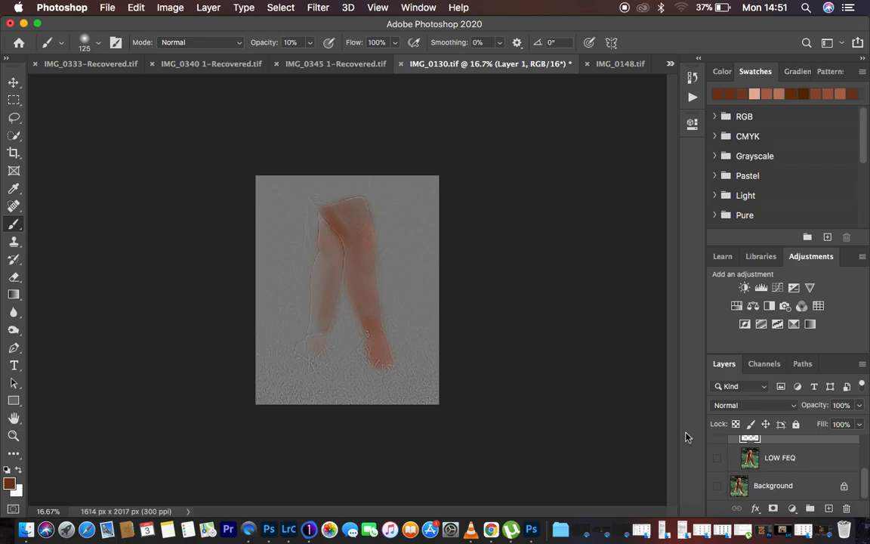
key("super+equal")
key("super+equal")
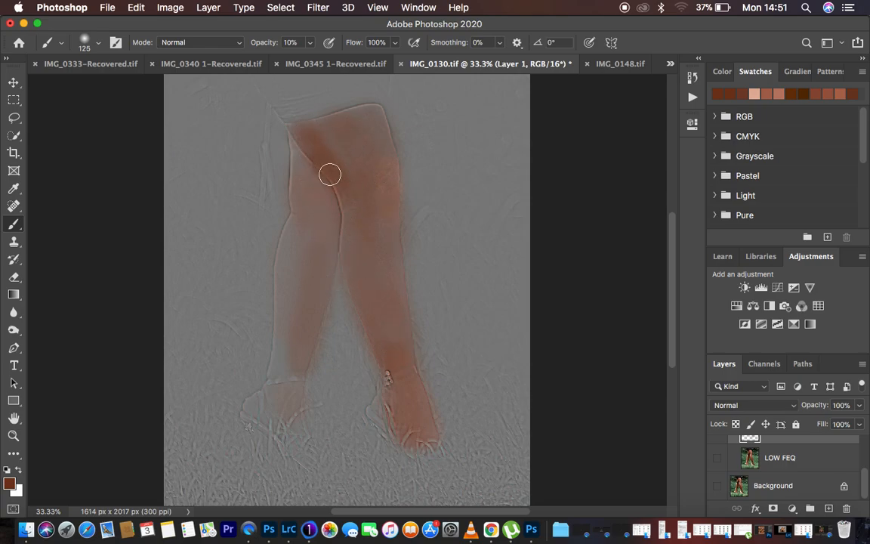
left_click(718, 486)
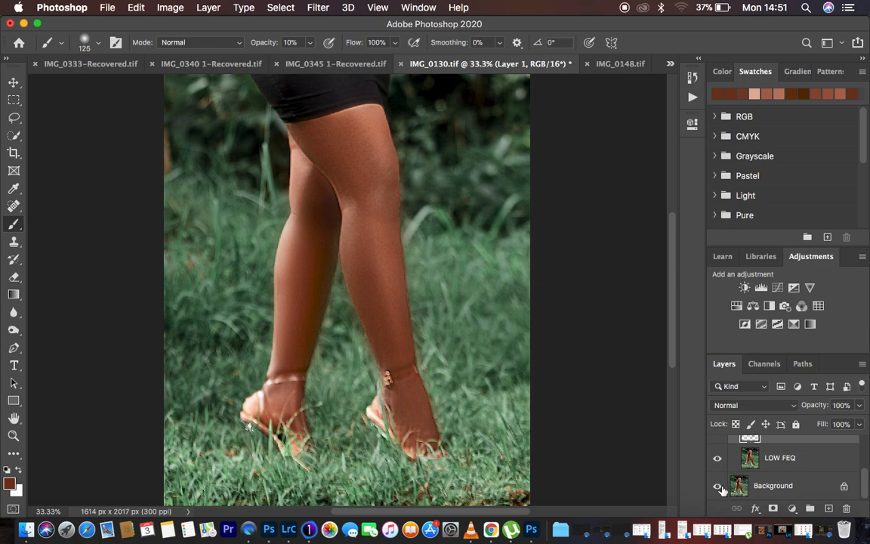
scroll(780, 484, "up", 3)
scroll(780, 485, "down", 3)
scroll(780, 485, "up", 3)
scroll(780, 484, "down", 3)
scroll(780, 484, "up", 3)
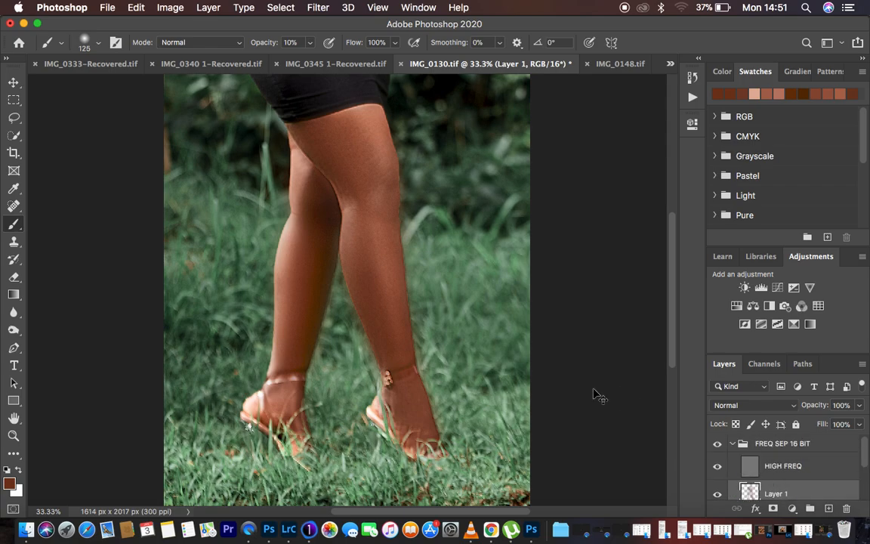
Collapse the FREQ SEP 16 BIT group and run the DODGE & BURN GLOBAL action above it.
key("super+minus")
key("super+minus")
key("super+minus")
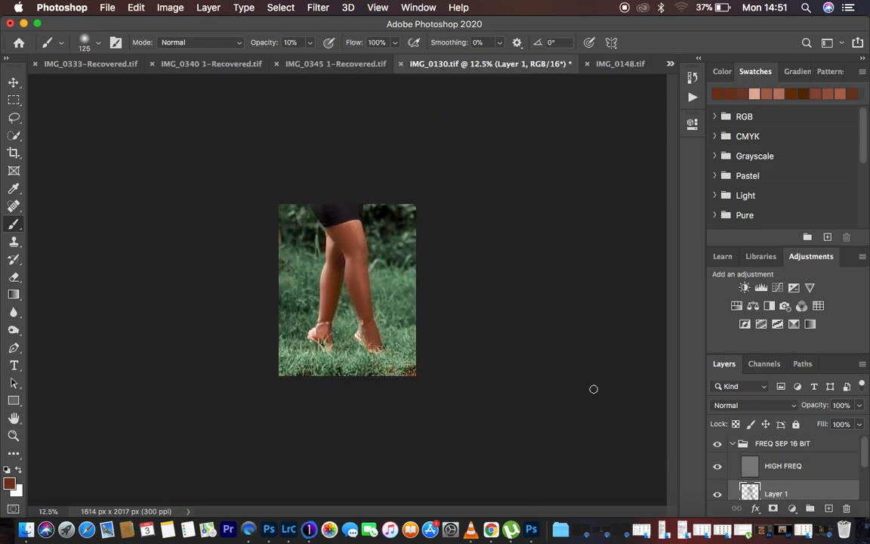
left_click(732, 444)
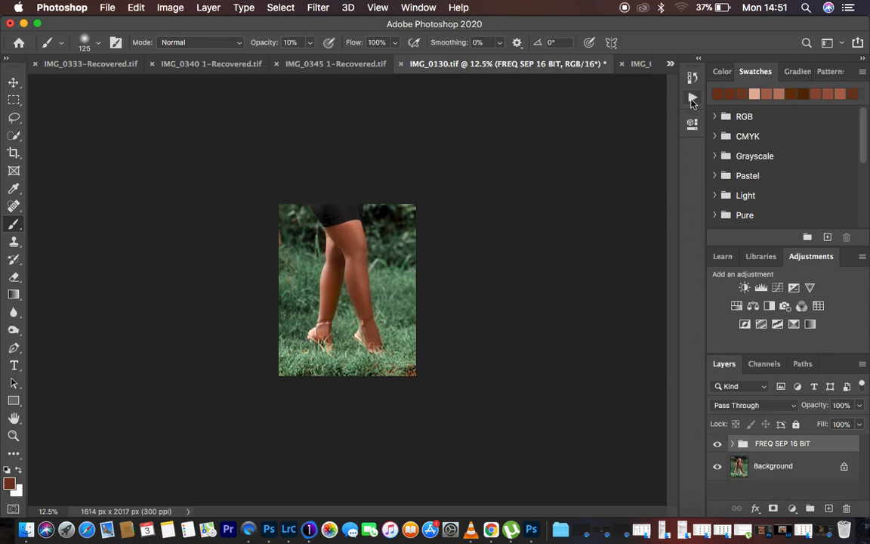
left_click(693, 100)
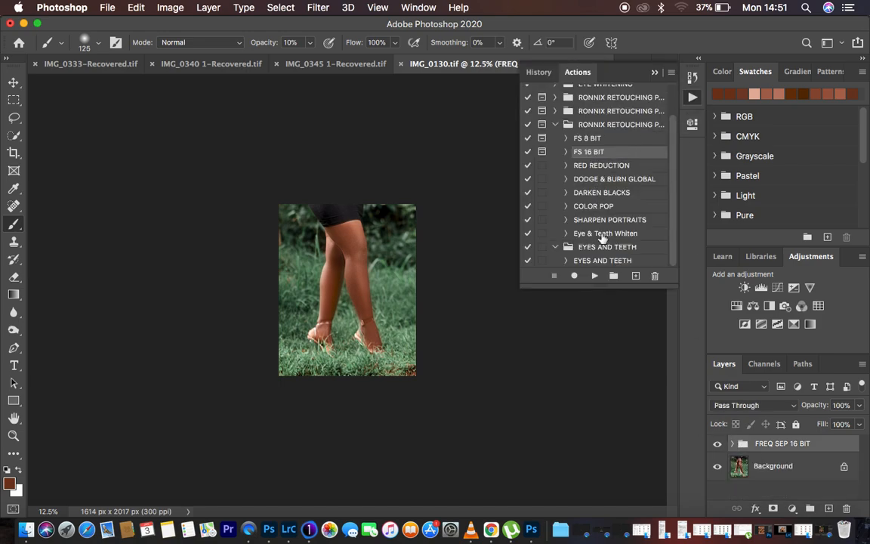
left_click(604, 182)
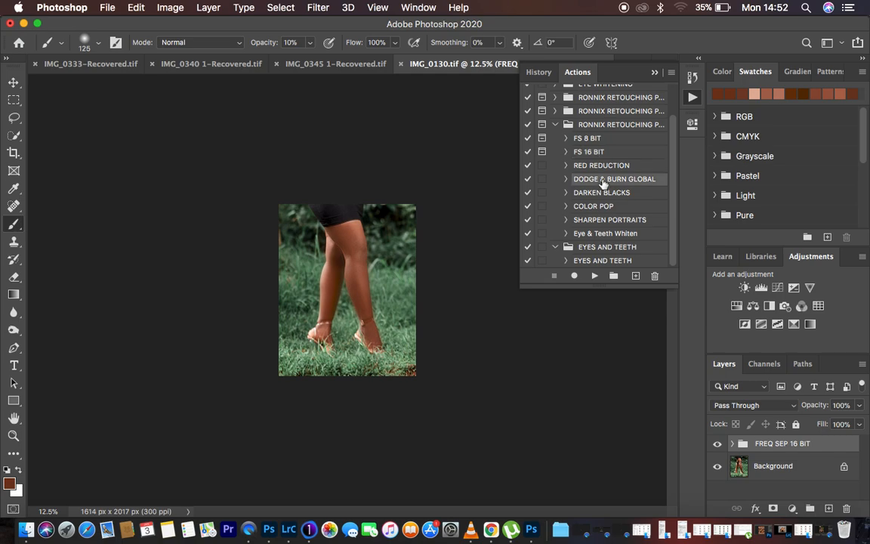
left_click(594, 276)
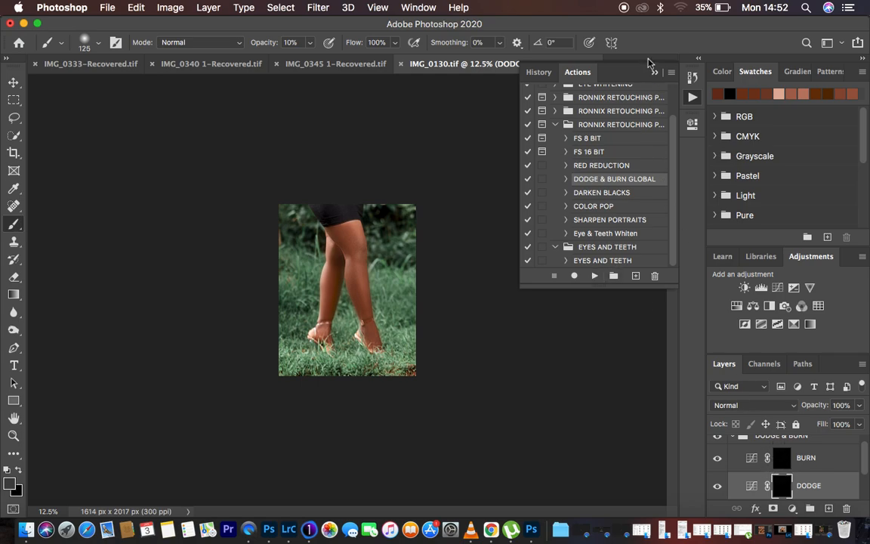
left_click(654, 73)
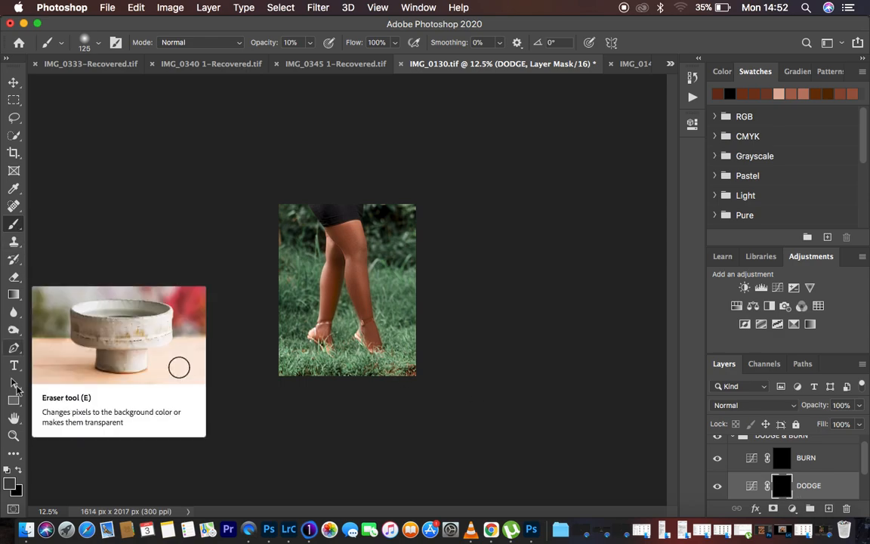
Paint the DODGE layer mask with white at 10% opacity and 125 px along the thigh, knee, shins and rear ankle to brighten them.
left_click(7, 471)
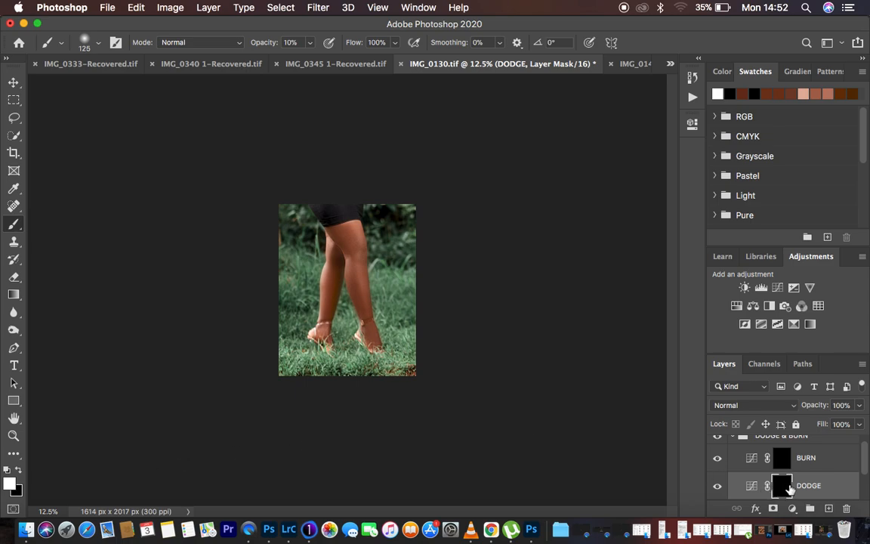
key("super+plus")
key("super+plus")
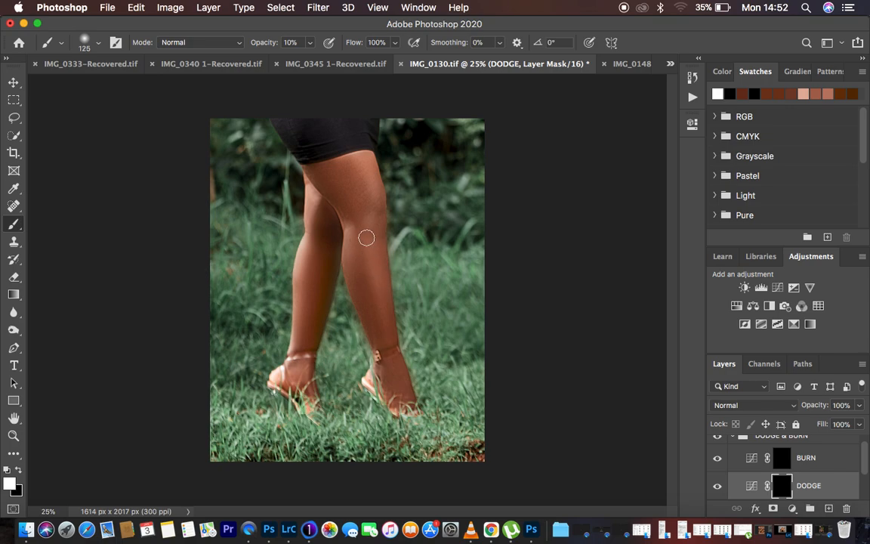
mouse_move(367, 235)
left_mouse_down()
mouse_move(382, 316)
mouse_move(377, 271)
mouse_move(384, 303)
mouse_move(387, 274)
mouse_move(374, 245)
mouse_move(378, 316)
mouse_move(373, 202)
mouse_move(356, 157)
mouse_move(369, 169)
mouse_move(340, 162)
left_mouse_up()
left_click_drag(307, 240, 295, 355)
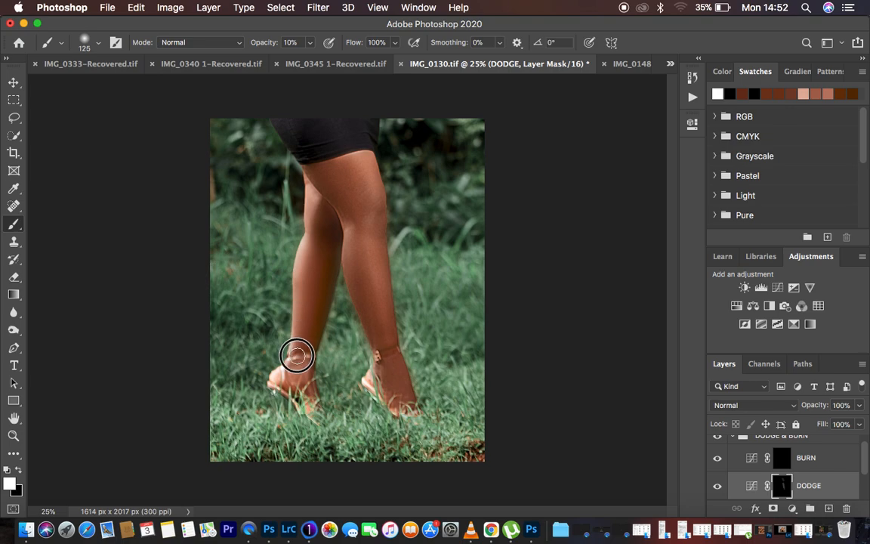
mouse_move(373, 258)
left_mouse_down()
mouse_move(371, 249)
mouse_move(375, 291)
mouse_move(373, 250)
left_mouse_up()
left_click_drag(329, 152, 324, 148)
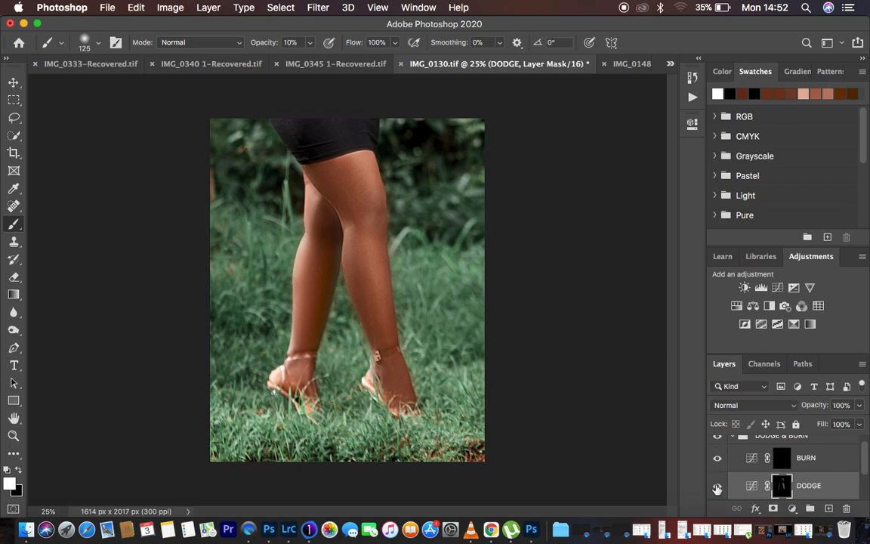
Compare the legs with and without the DODGE layer, and reduce that layer's opacity to 54%.
left_click(717, 487)
left_click(718, 487)
left_click(718, 487)
left_click(717, 487)
left_click(860, 423)
left_click_drag(836, 428, 829, 421)
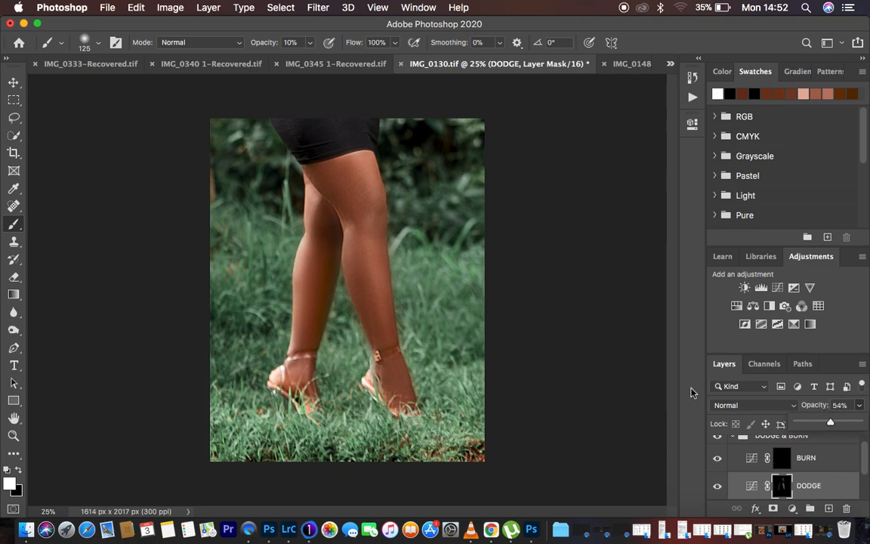
Collapse the DODGE & BURN group and review the whole retouch at reduced zoom by repeatedly isolating the Background layer and restoring all layers.
key("super+minus")
key("super+minus")
key("super+minus")
key("super+equal")
key("super+equal")
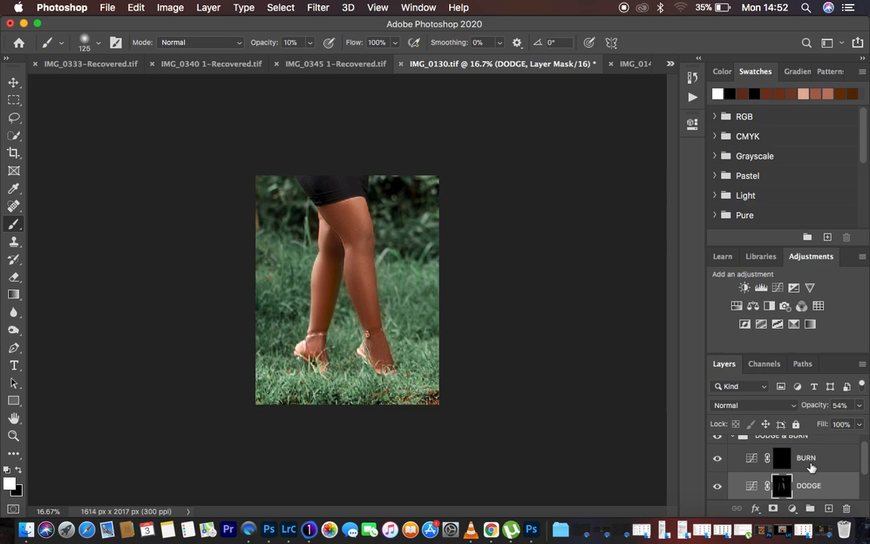
scroll(810, 467, "up", 1)
left_click(731, 443)
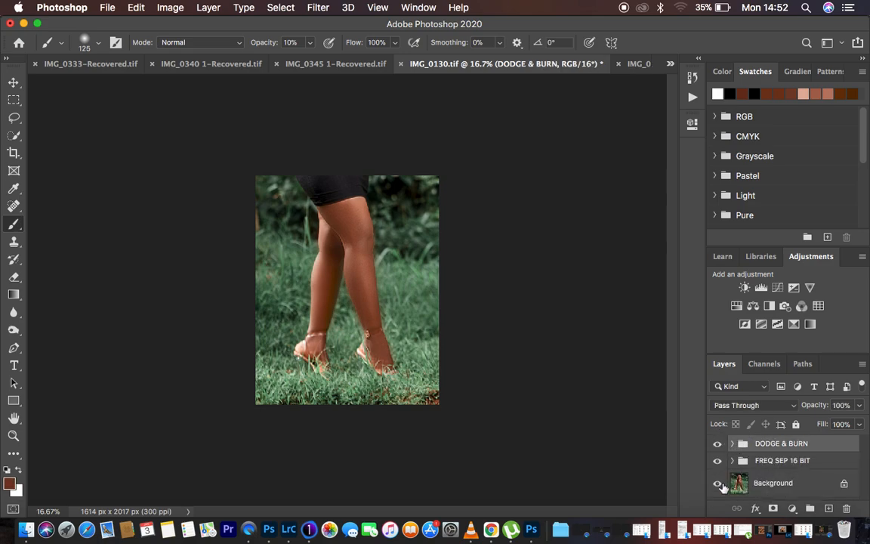
left_click(719, 485, "alt")
left_click(719, 485, "alt")
left_click(719, 485, "alt")
left_click(719, 485, "alt")
left_click(719, 485, "alt")
left_click(719, 485, "alt")
left_click(719, 485, "alt")
left_click(719, 485, "alt")
left_click(719, 485, "alt")
left_click(719, 485, "alt")
left_click(719, 485, "alt")
left_click(719, 485, "alt")
left_click(720, 485, "alt")
left_click(719, 485, "alt")
left_click(719, 485, "alt")
left_click(720, 485, "alt")
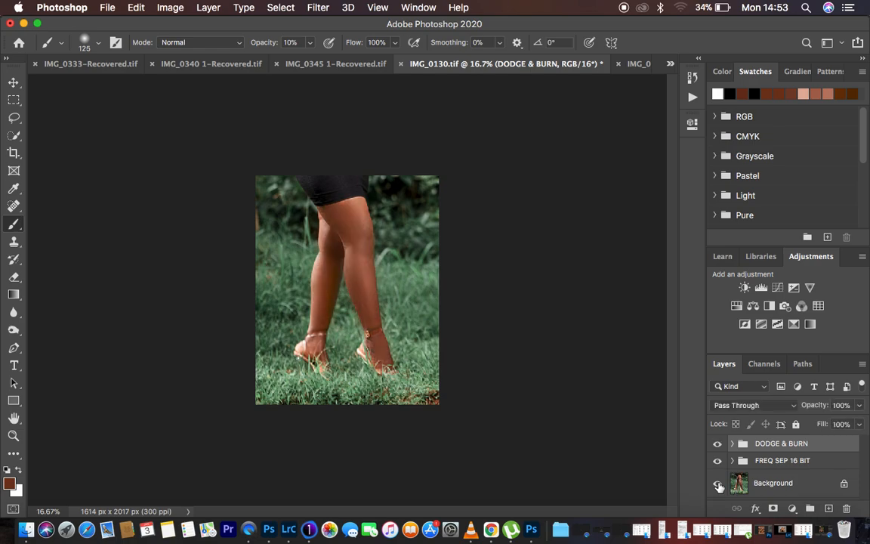